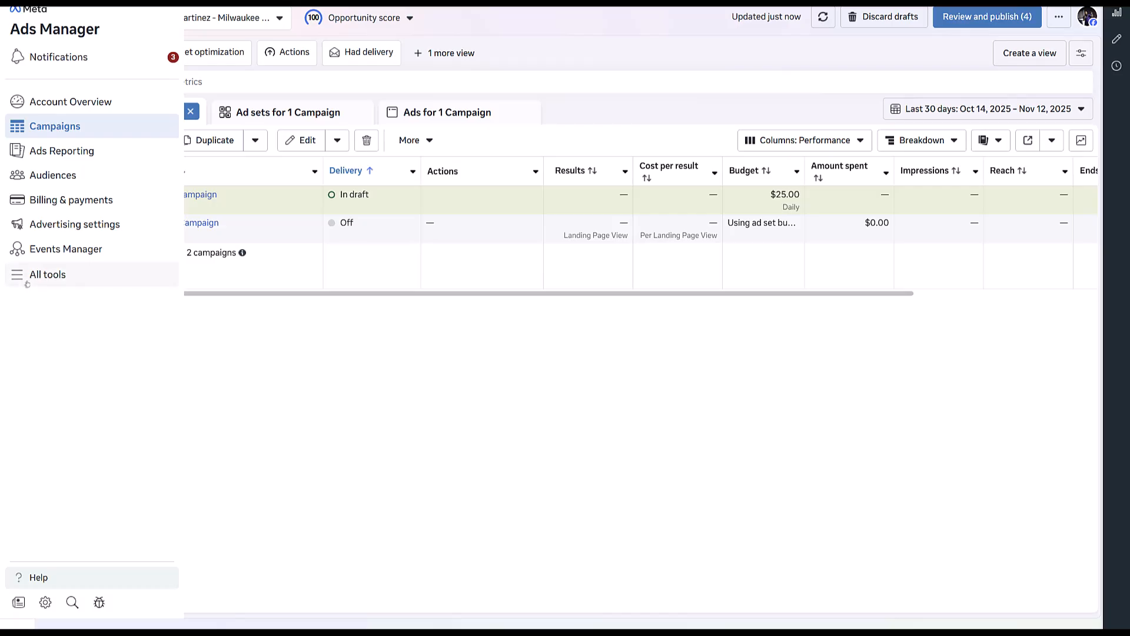
Open Creative Hub from the full list of tools and review who has collaborator access.
left_click(28, 285)
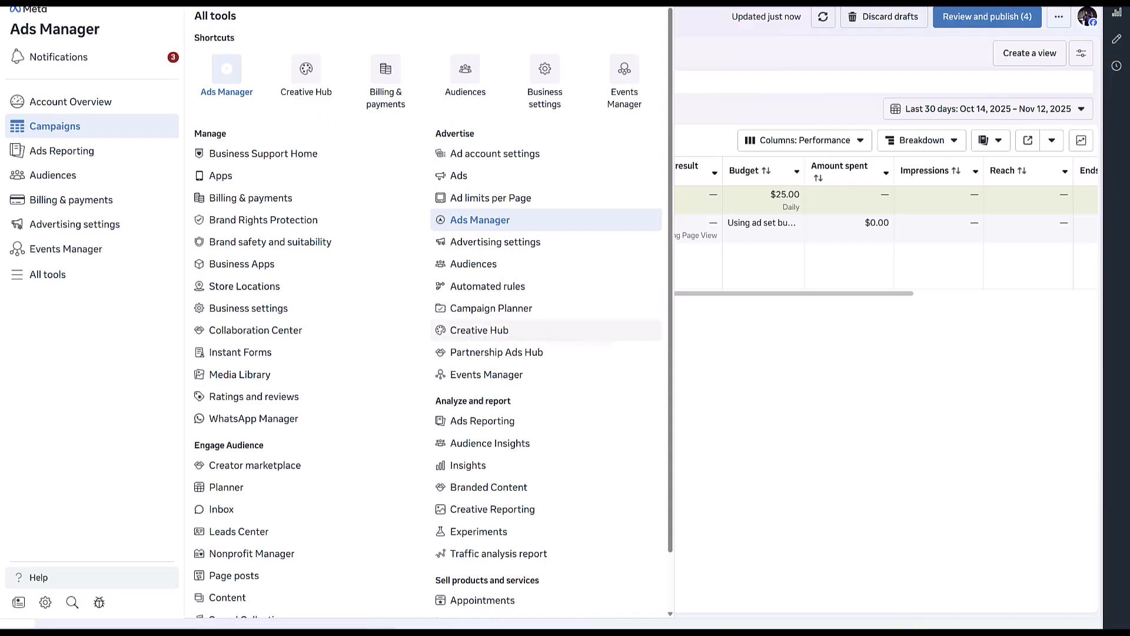
left_click(609, 331)
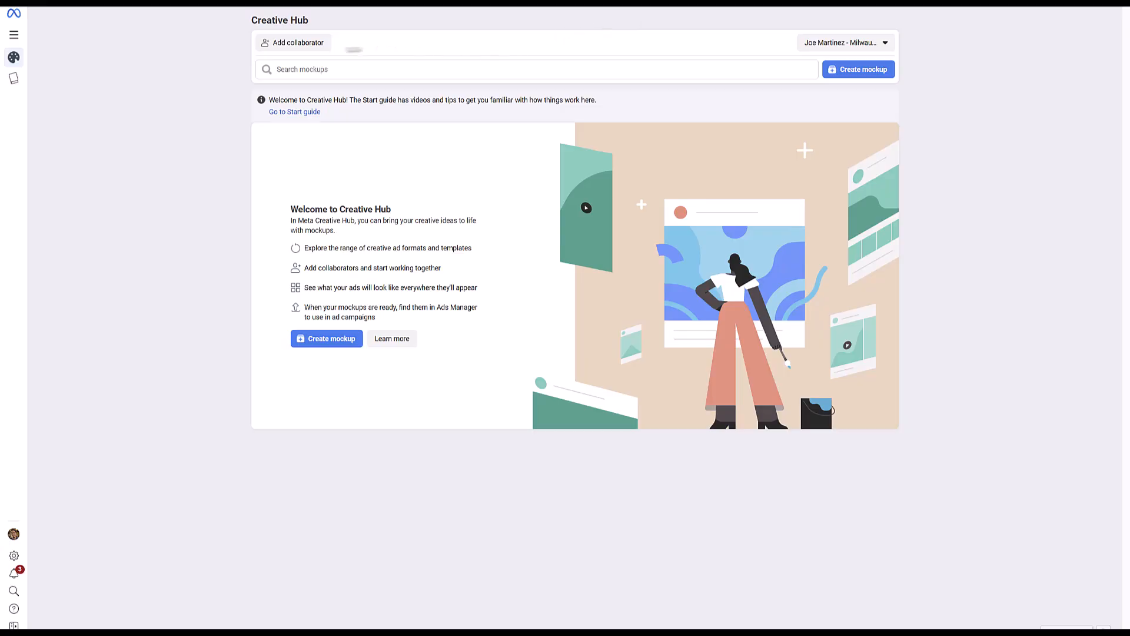
left_click(313, 49)
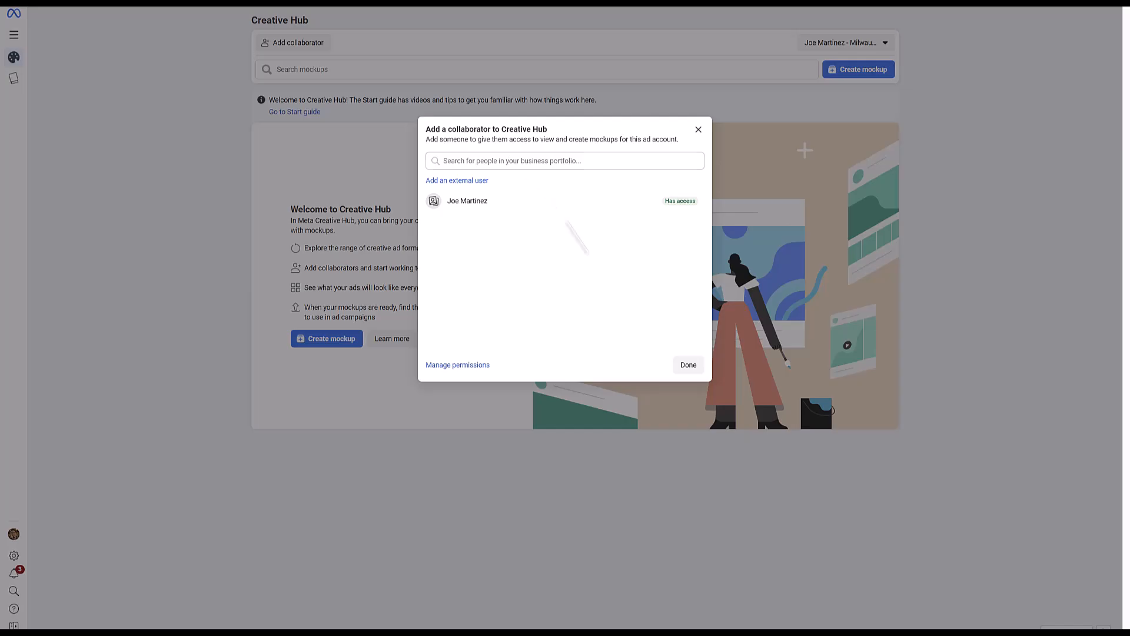
left_click(686, 366)
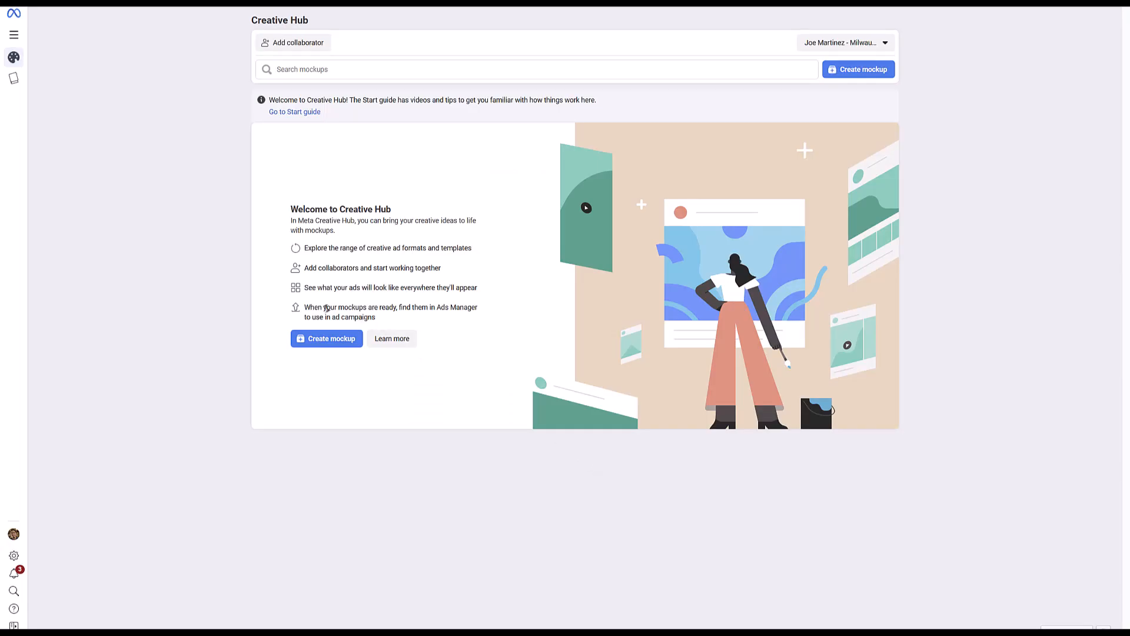
Create a mockup named "CXL - Foundations Course Intro Video" and assign the Paid Media Pros Facebook Page to it.
left_click(327, 341)
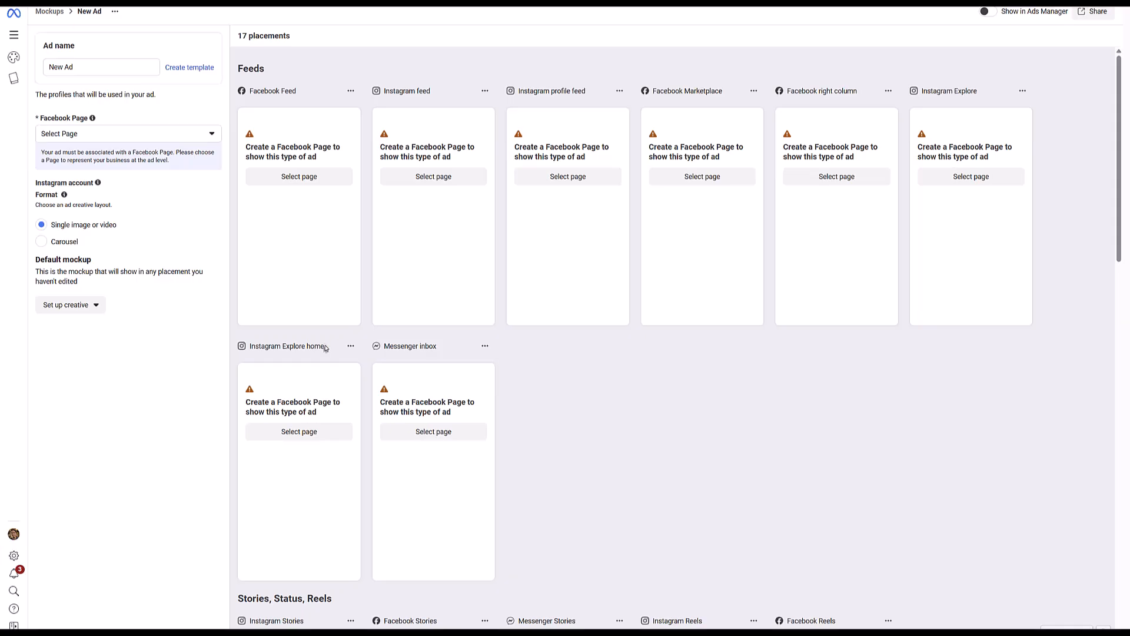
triple_click(102, 67)
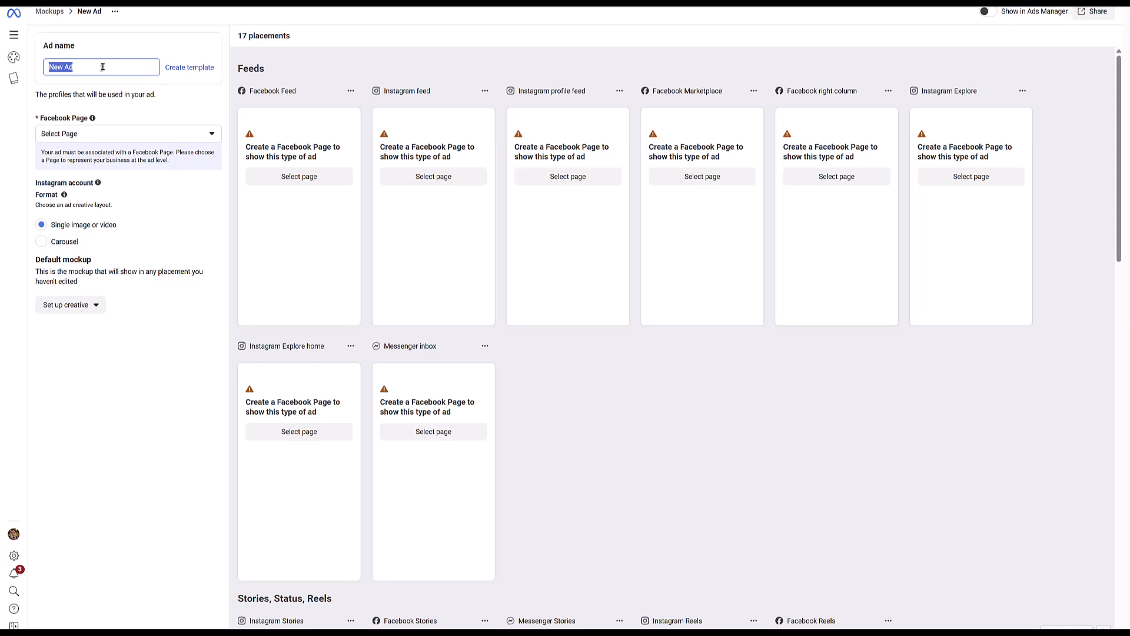
type("CXL - Foundations Course Intro Video")
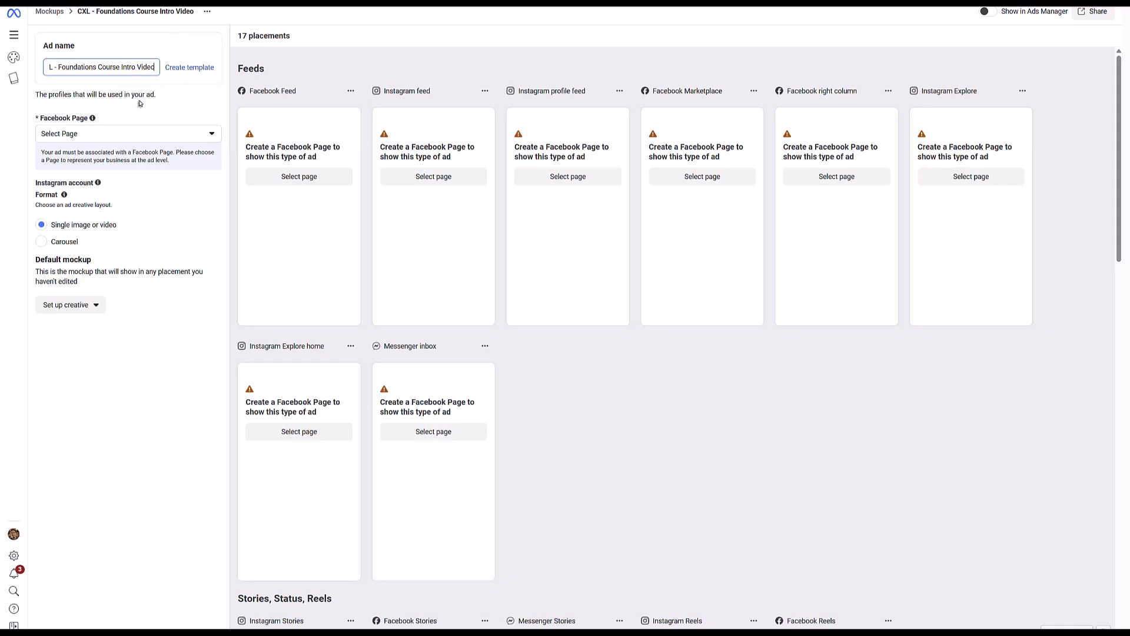
left_click(135, 132)
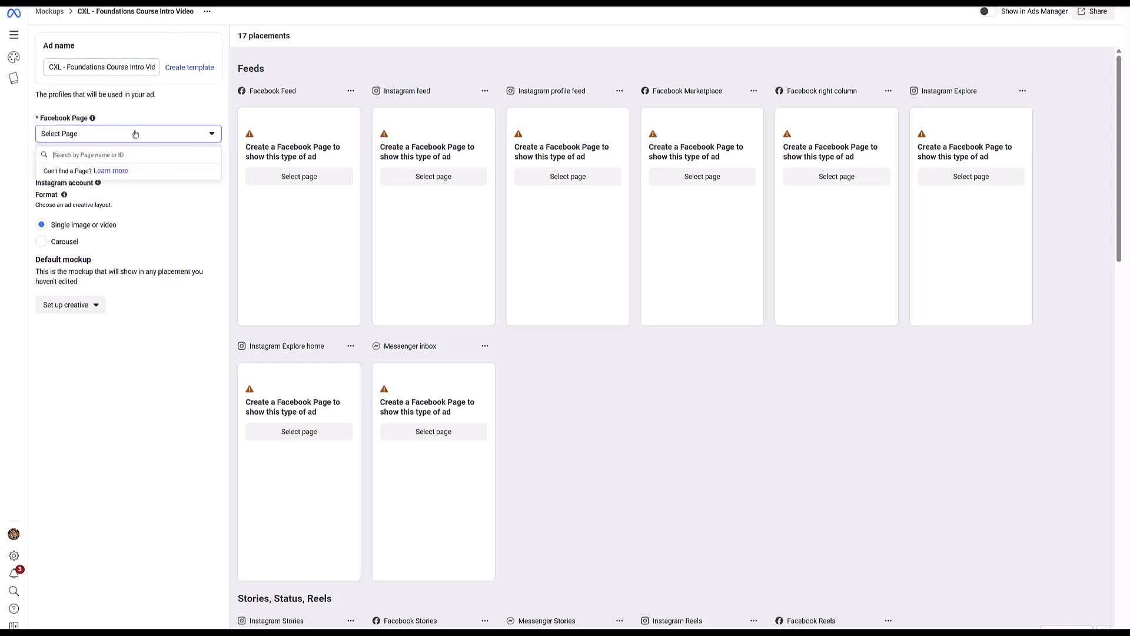
left_click(77, 154)
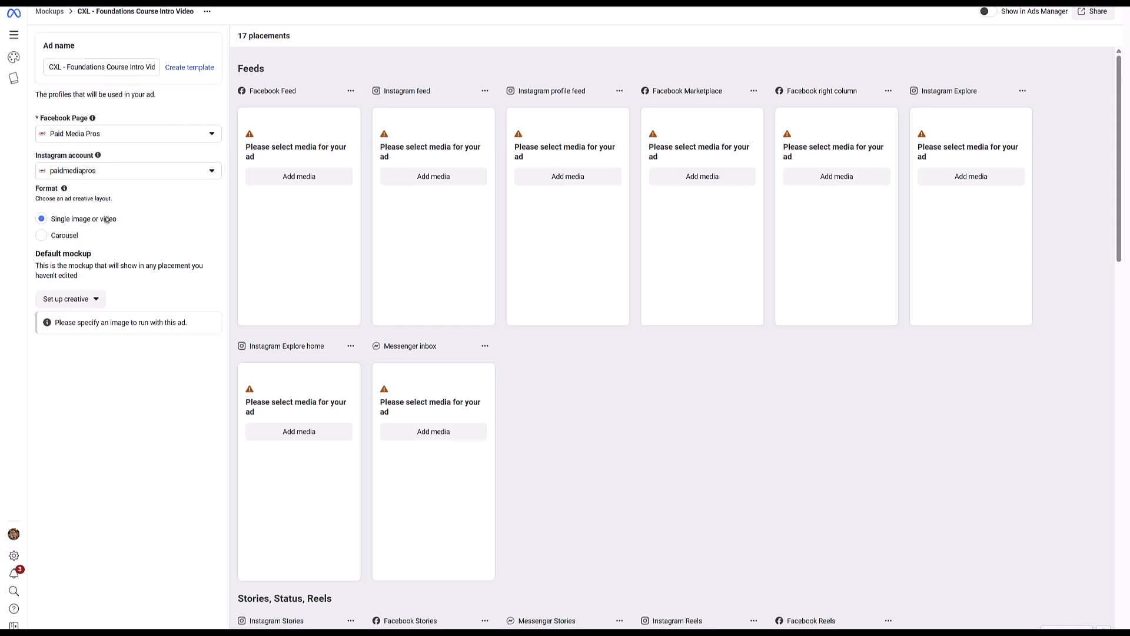
Set up the default creative as a video ad and upload the "cxl square" video as its media.
left_click(83, 302)
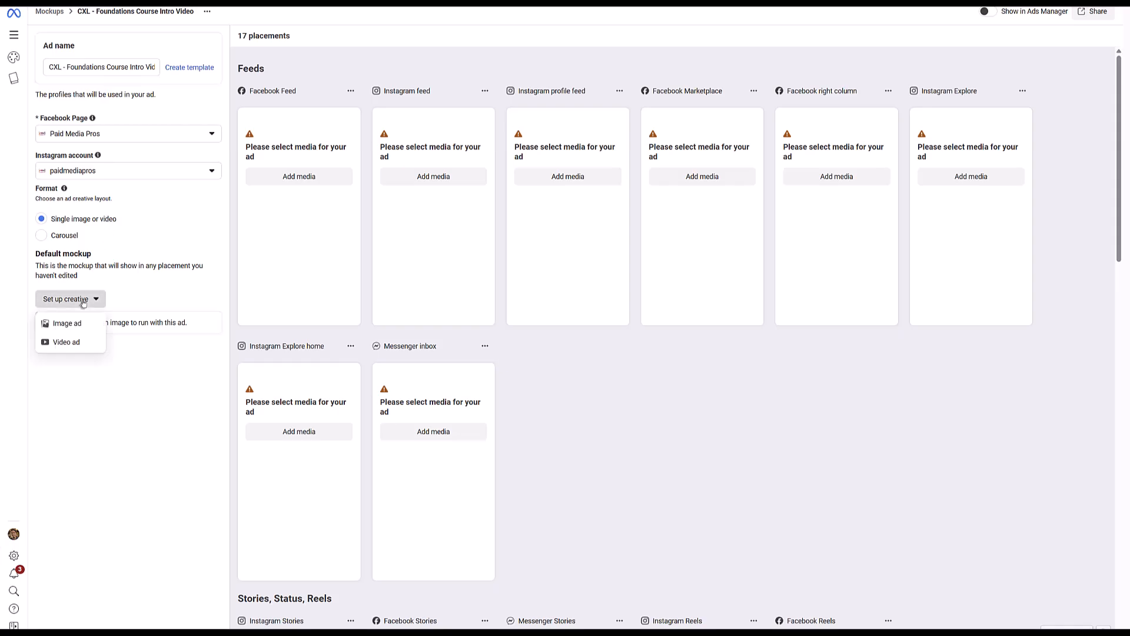
left_click(71, 342)
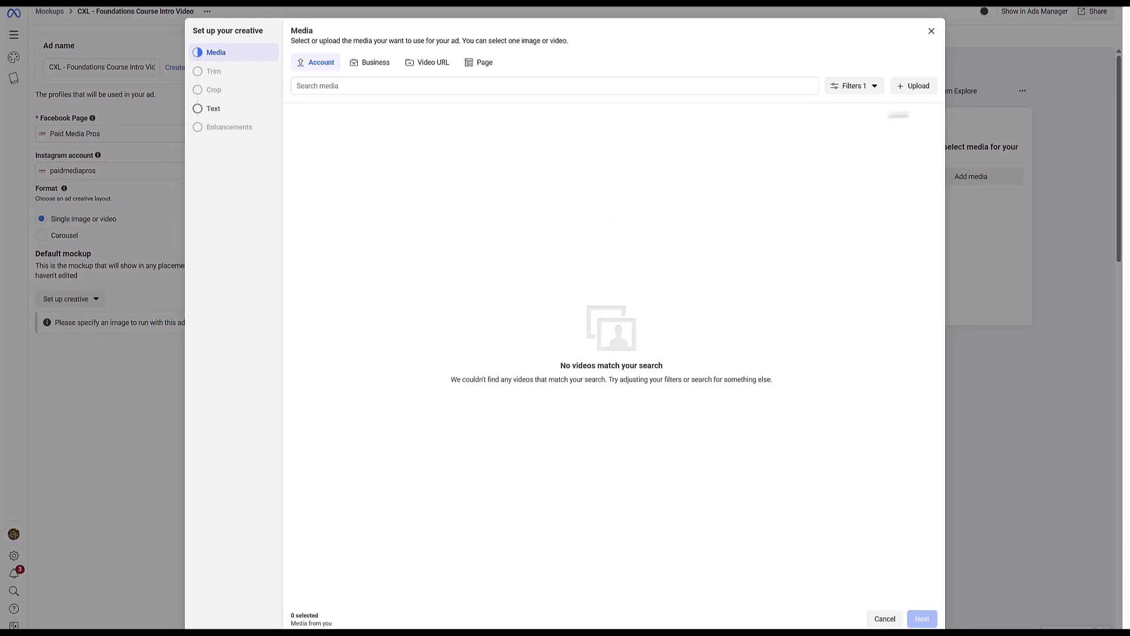
left_click(917, 87)
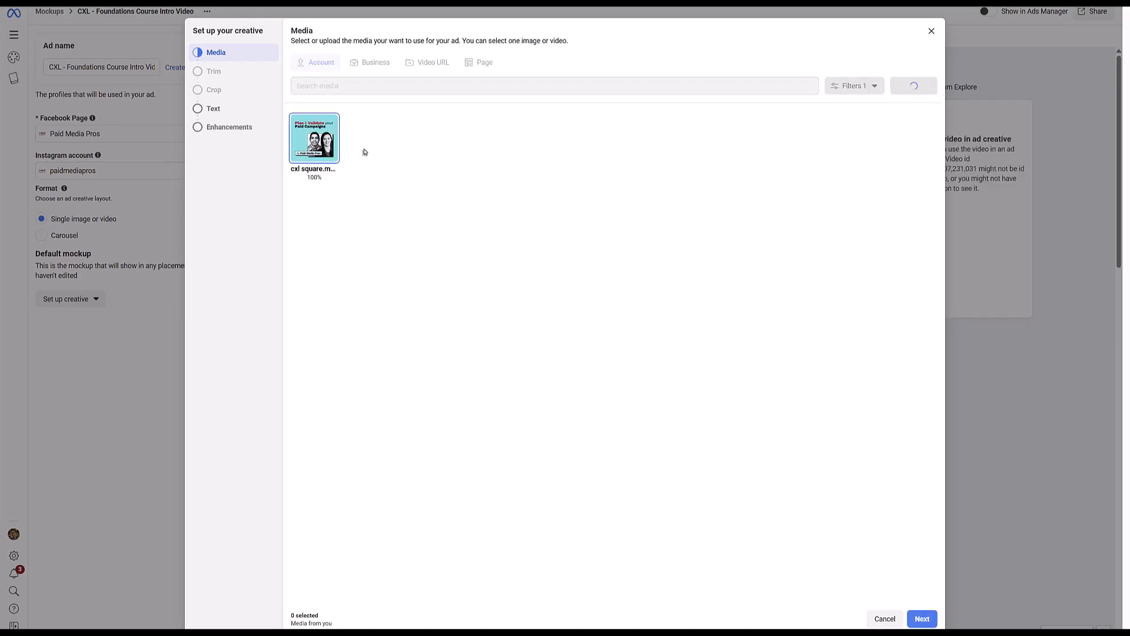
left_click(919, 617)
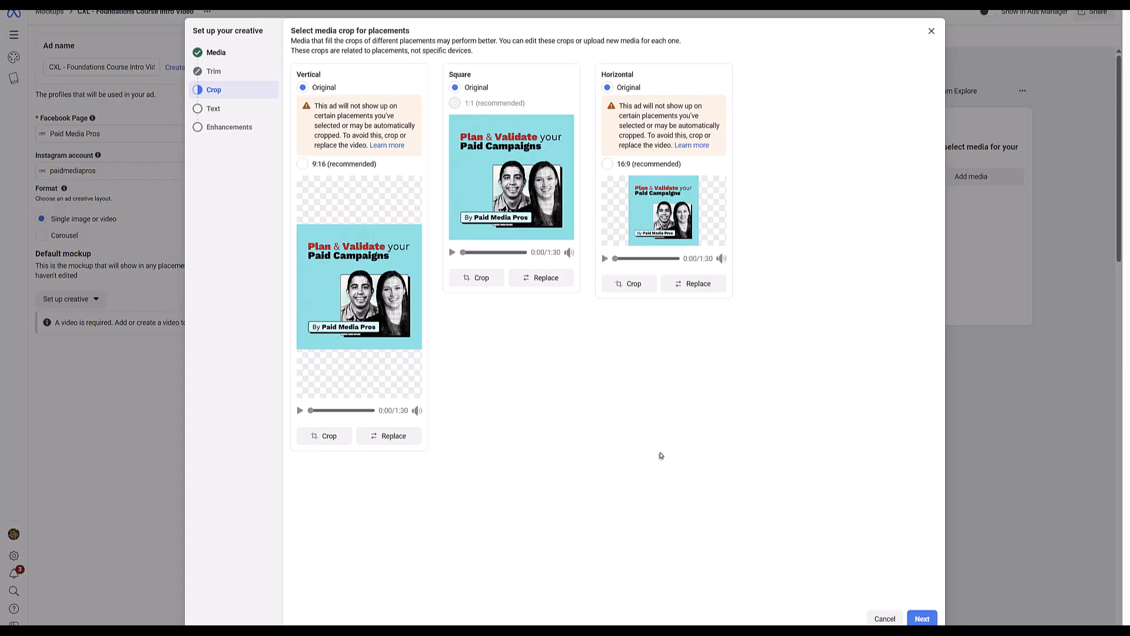
left_click(332, 442)
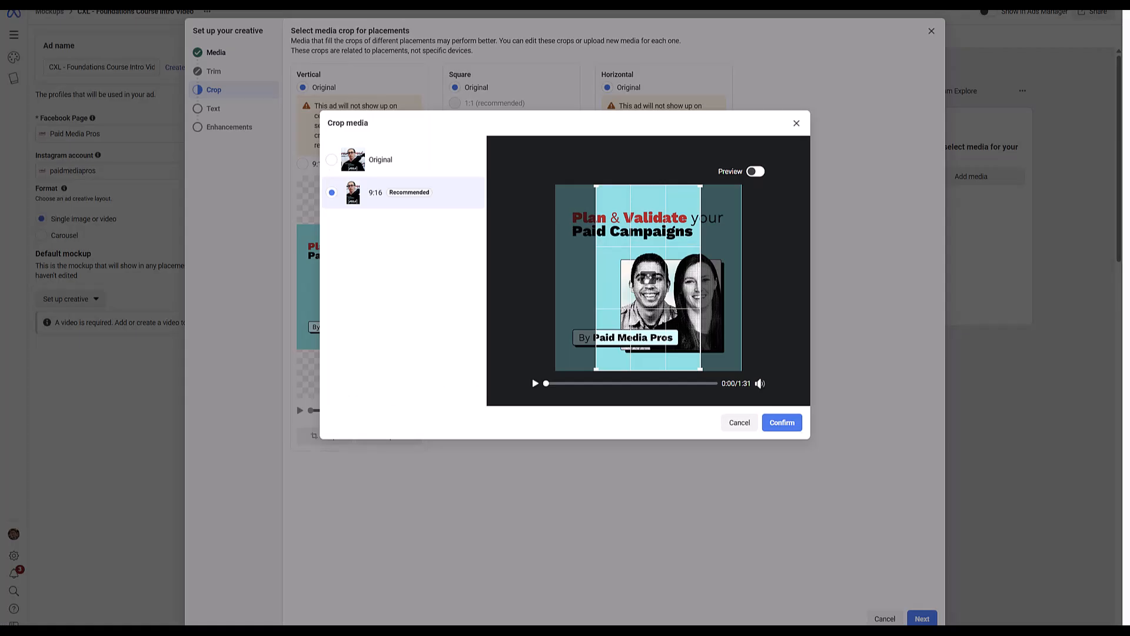
left_click_drag(645, 281, 707, 310)
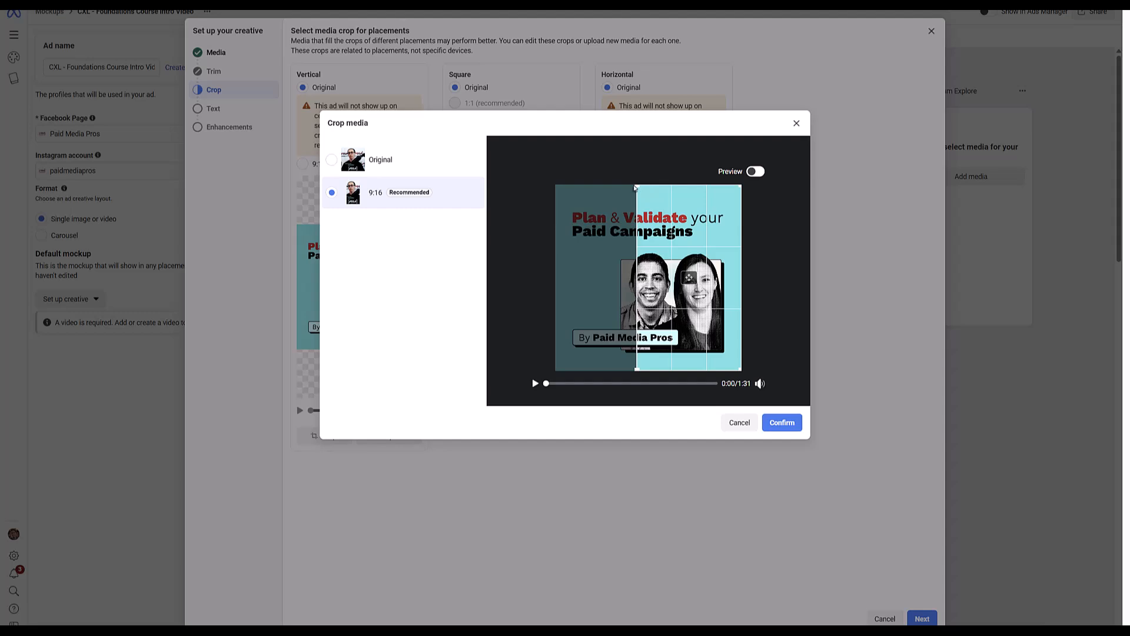
left_click_drag(637, 187, 675, 252)
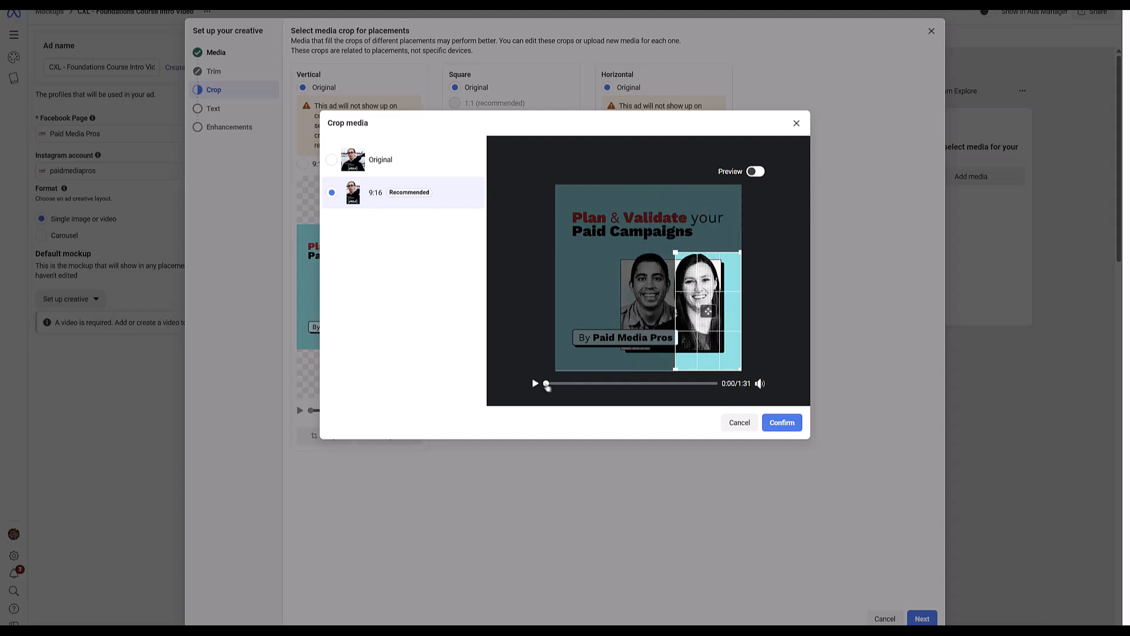
left_click(633, 384)
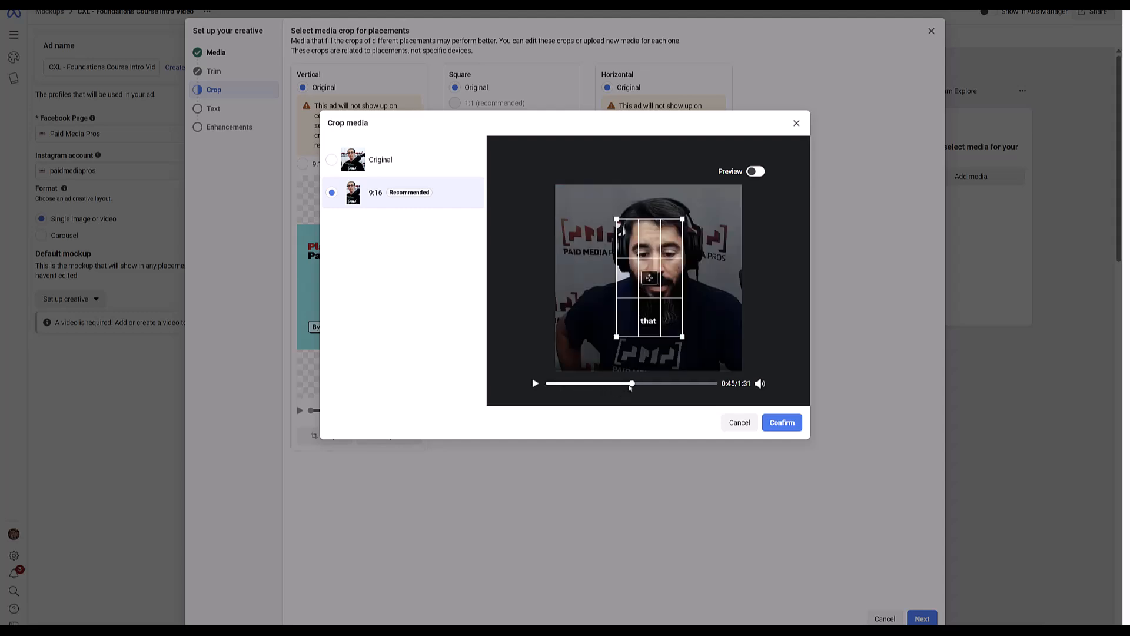
left_click(651, 383)
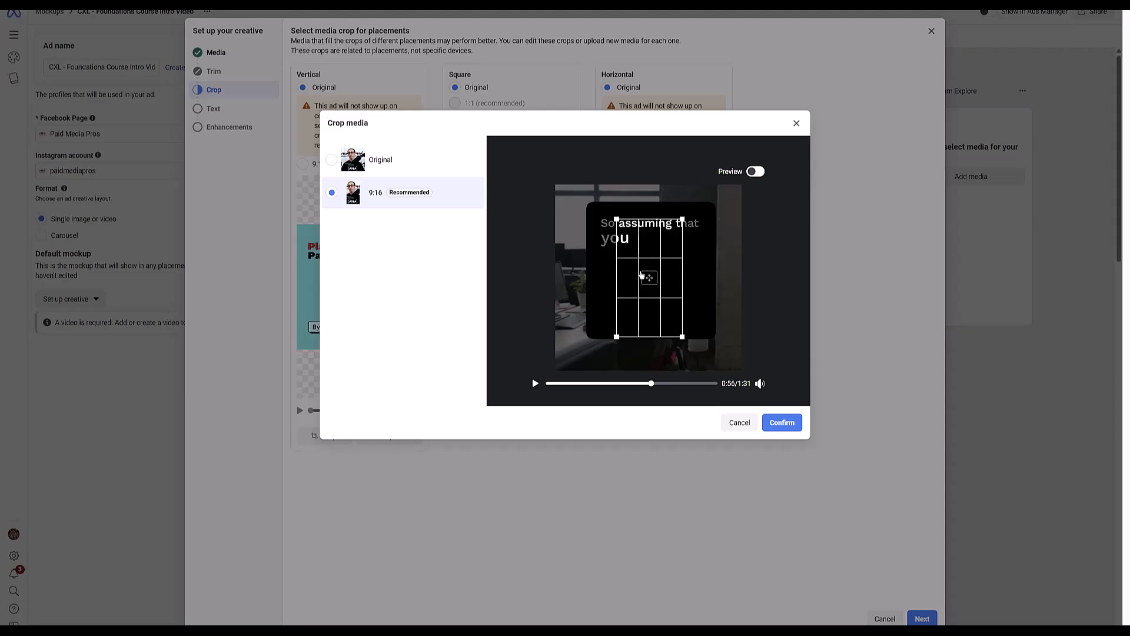
mouse_move(645, 277)
left_mouse_down()
mouse_move(616, 300)
mouse_move(641, 287)
left_mouse_up()
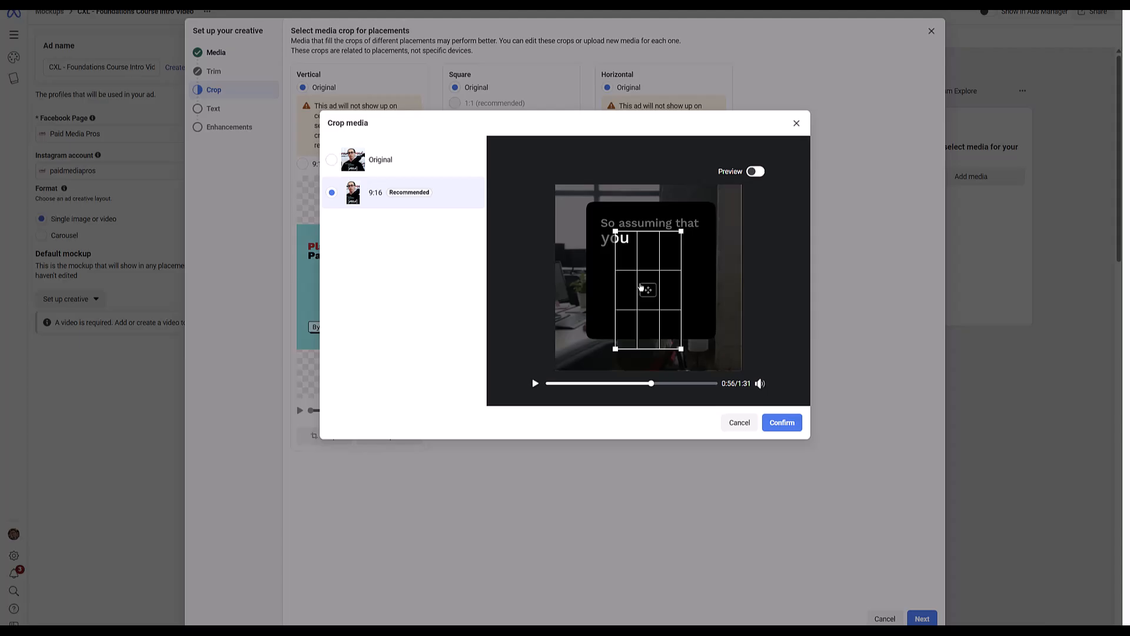
left_click(740, 423)
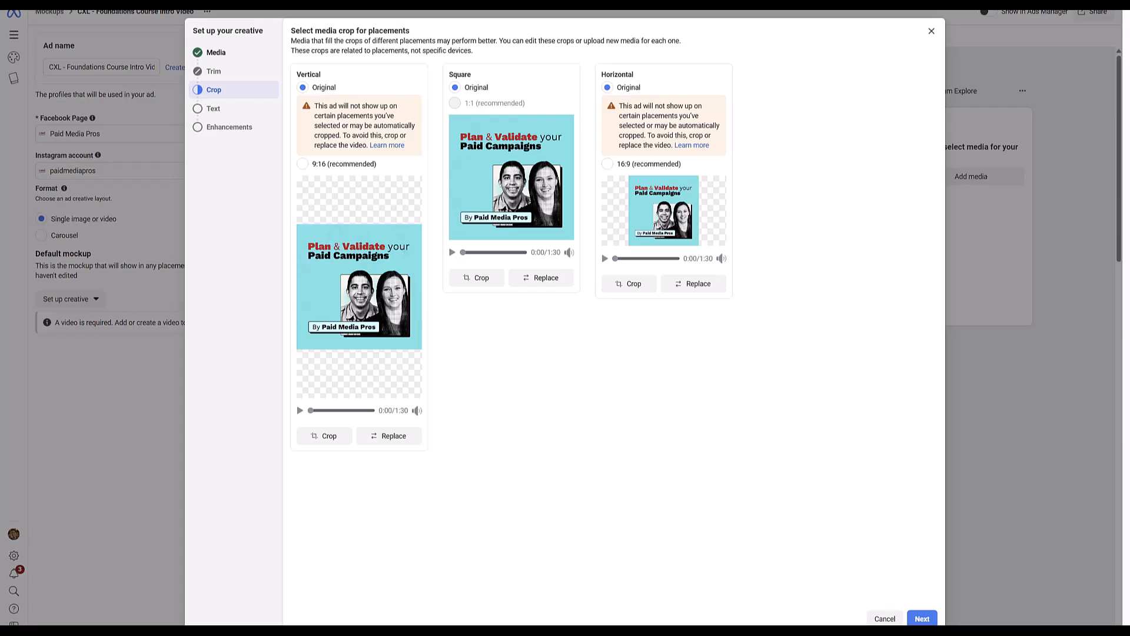
Upload the "cxl vertical" and "cxl horizontal" videos and use them as replacement media for the vertical and horizontal placements.
left_click(379, 437)
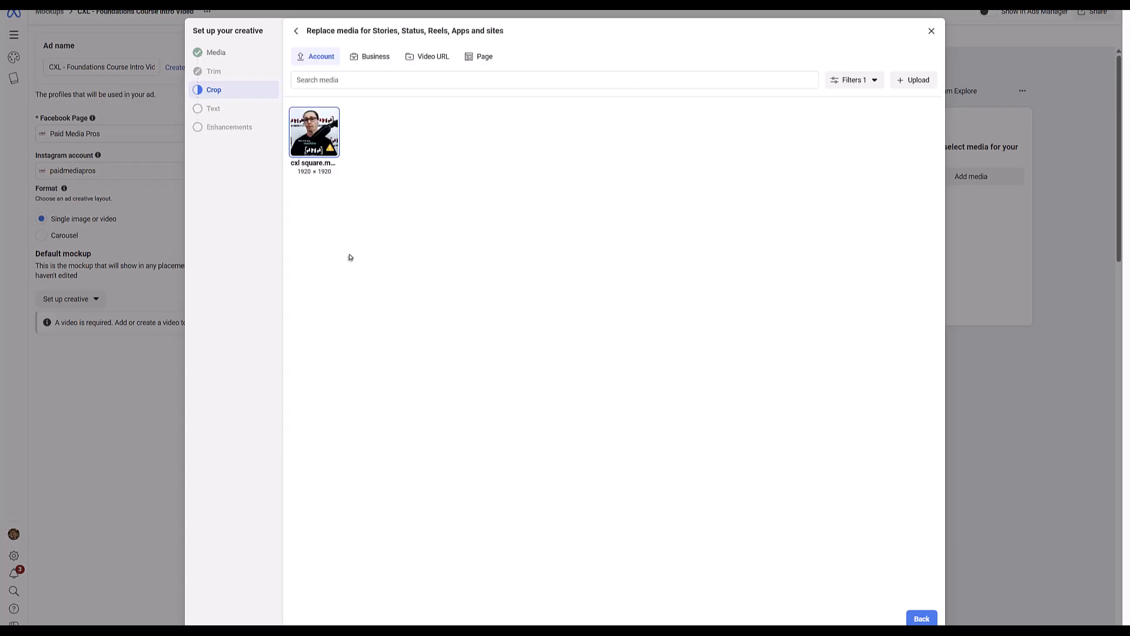
left_click(912, 80)
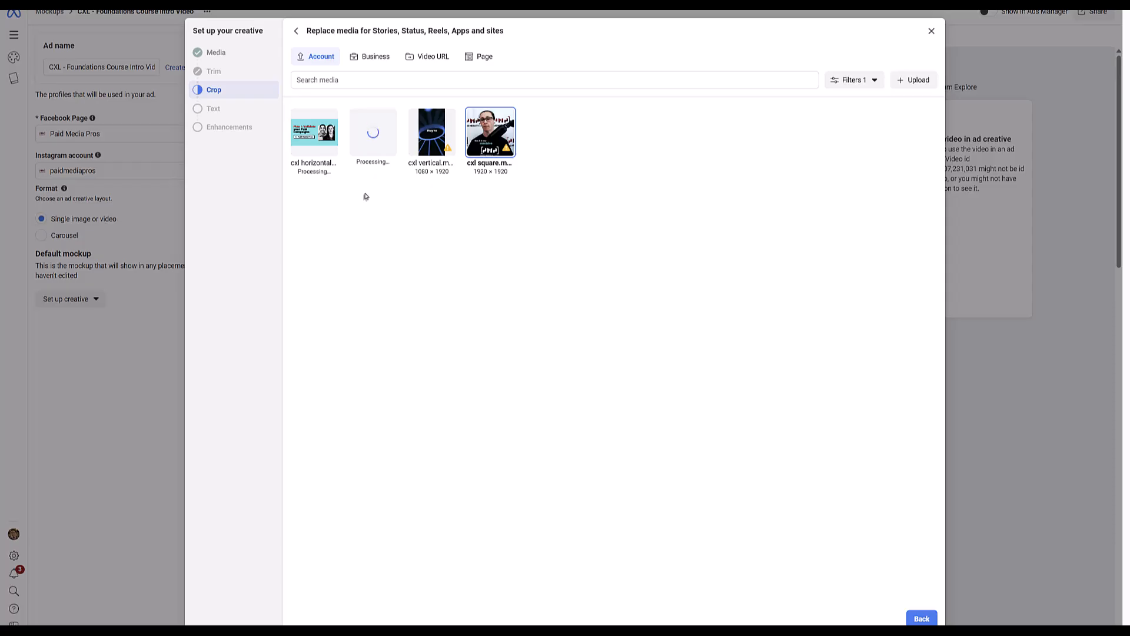
left_click(435, 147)
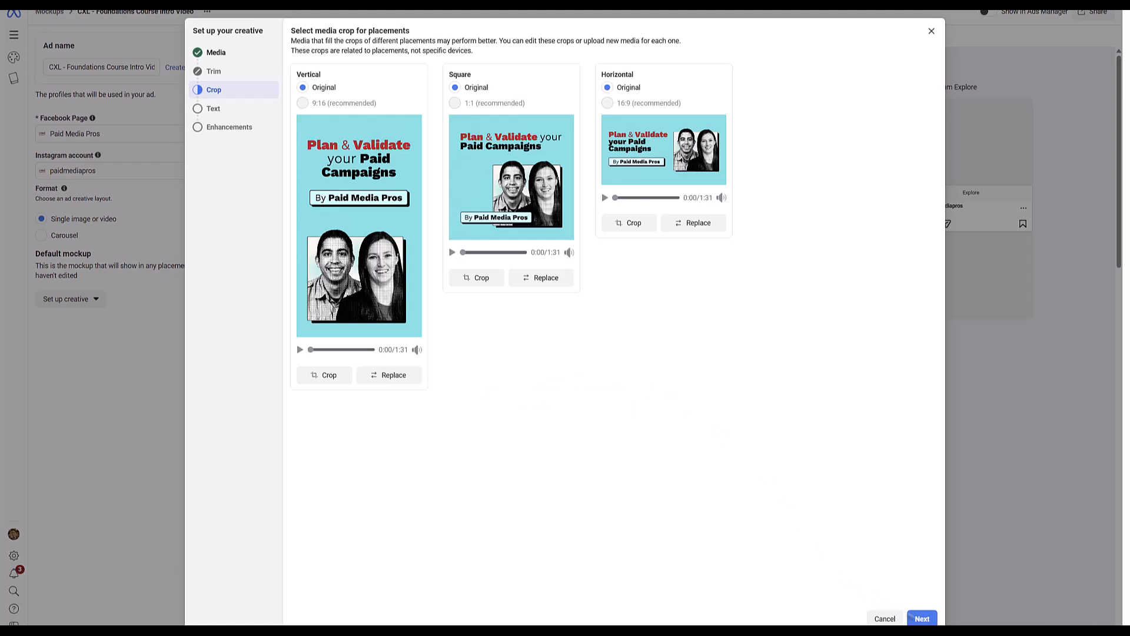
Add the course primary text, headline "Paid Media Course: Plan, Validate & Scale PPC Campaigns" and Sign up call to action, and turn off Video touch-ups.
left_click(921, 618)
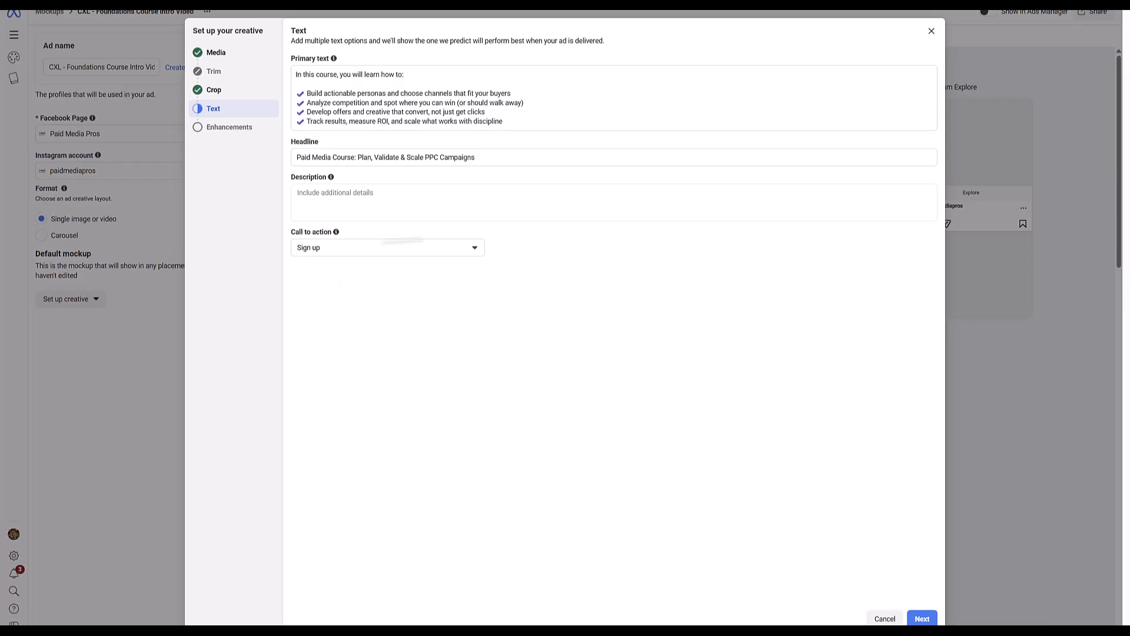
left_click(921, 618)
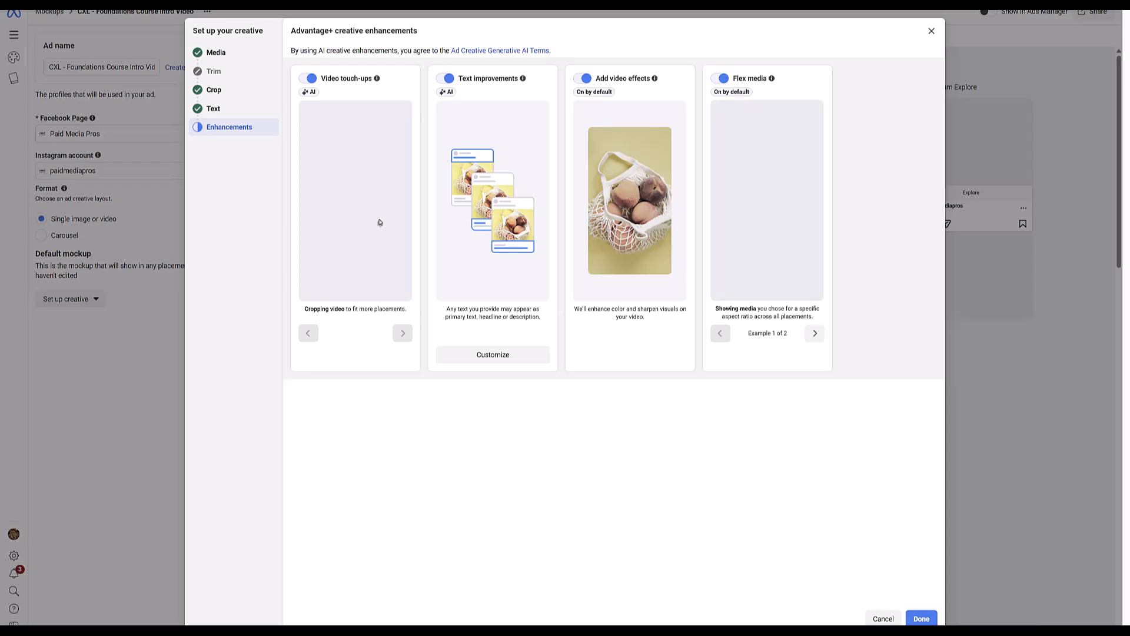
left_click(308, 79)
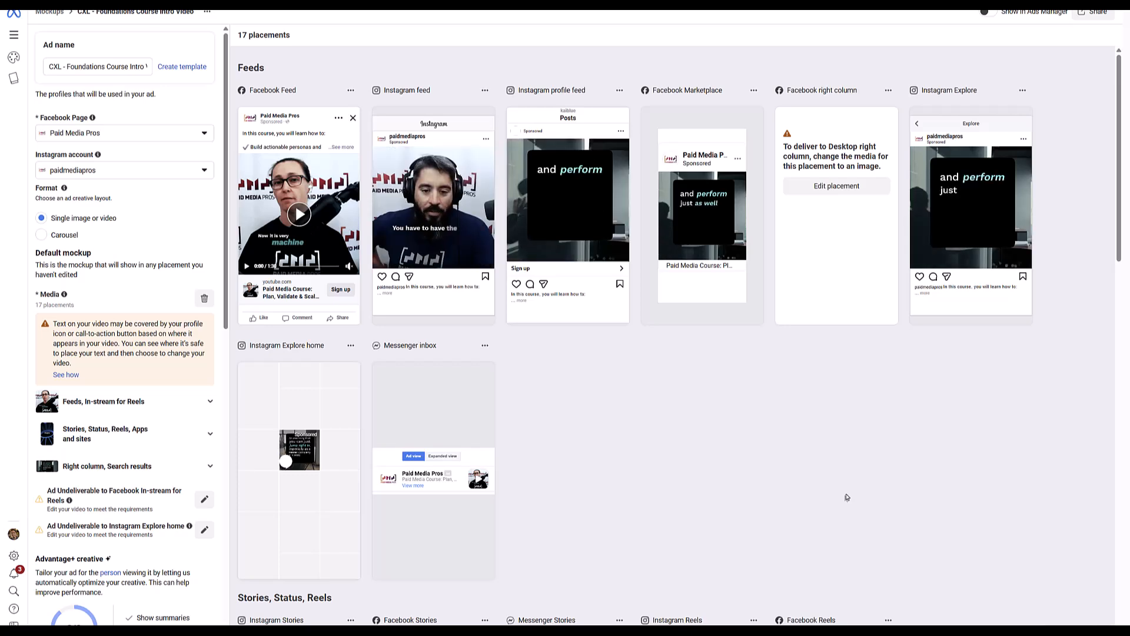
Examine the ad previews across the Feeds, Stories, Status, Reels, in-stream and search results placements.
scroll(765, 424, "down", 4)
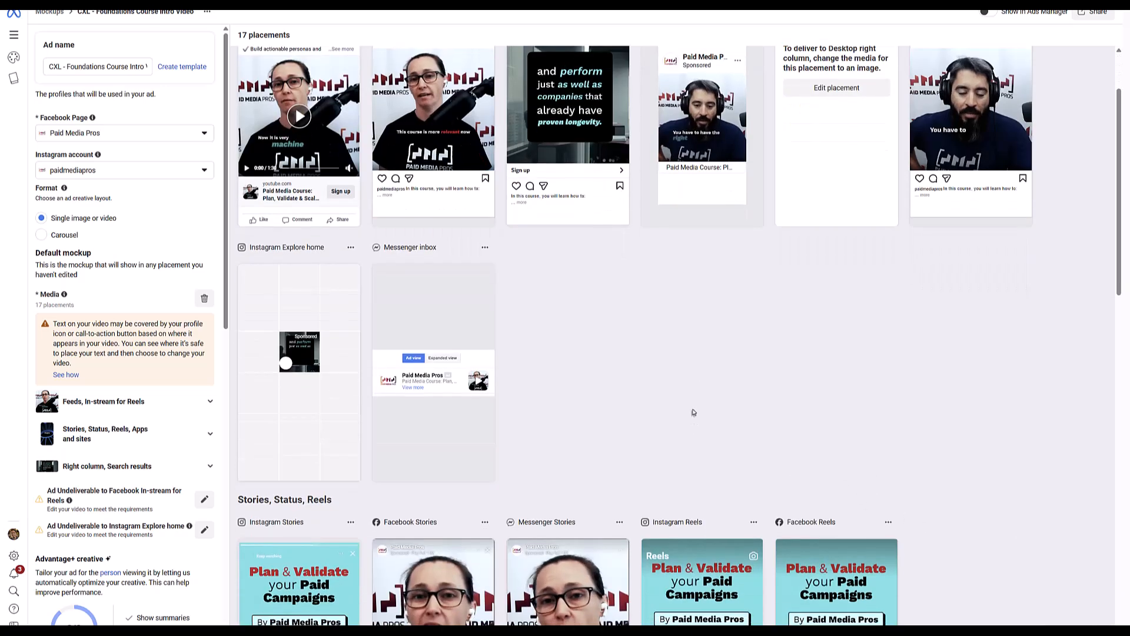
scroll(1001, 397, "down", 2)
scroll(1004, 399, "down", 4)
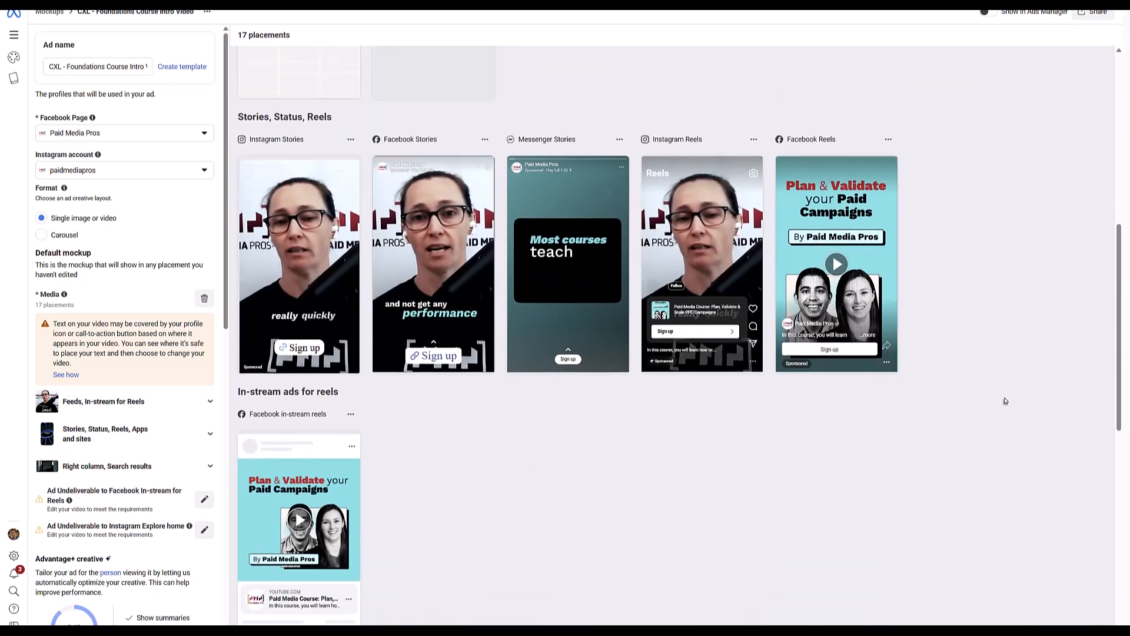
scroll(1005, 401, "down", 3)
scroll(1005, 401, "up", 3)
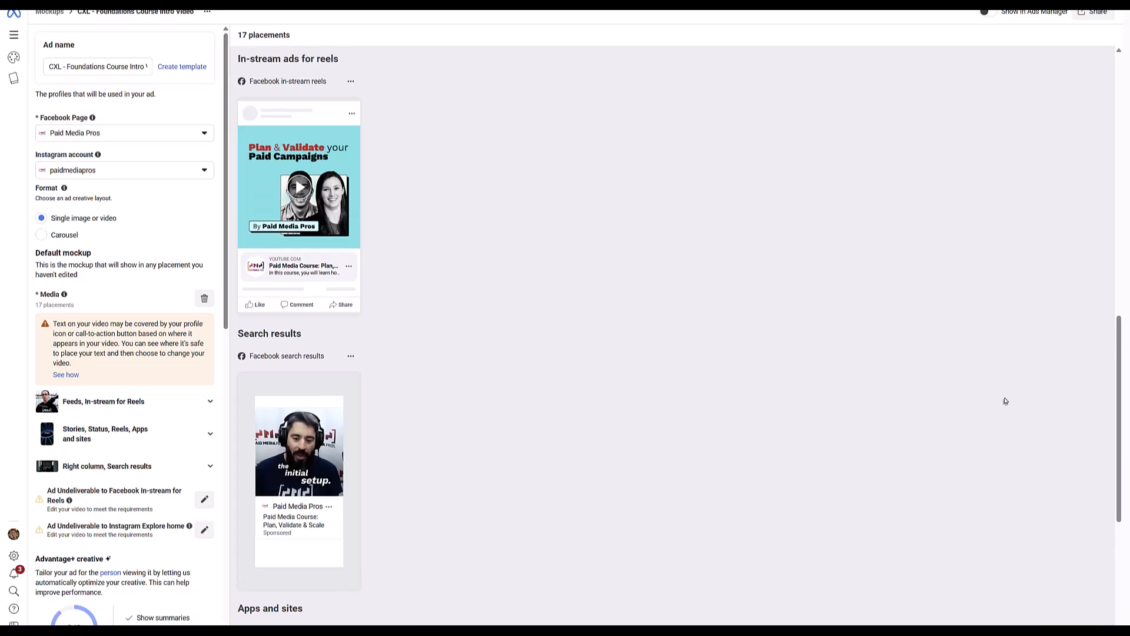
scroll(1006, 401, "up", 3)
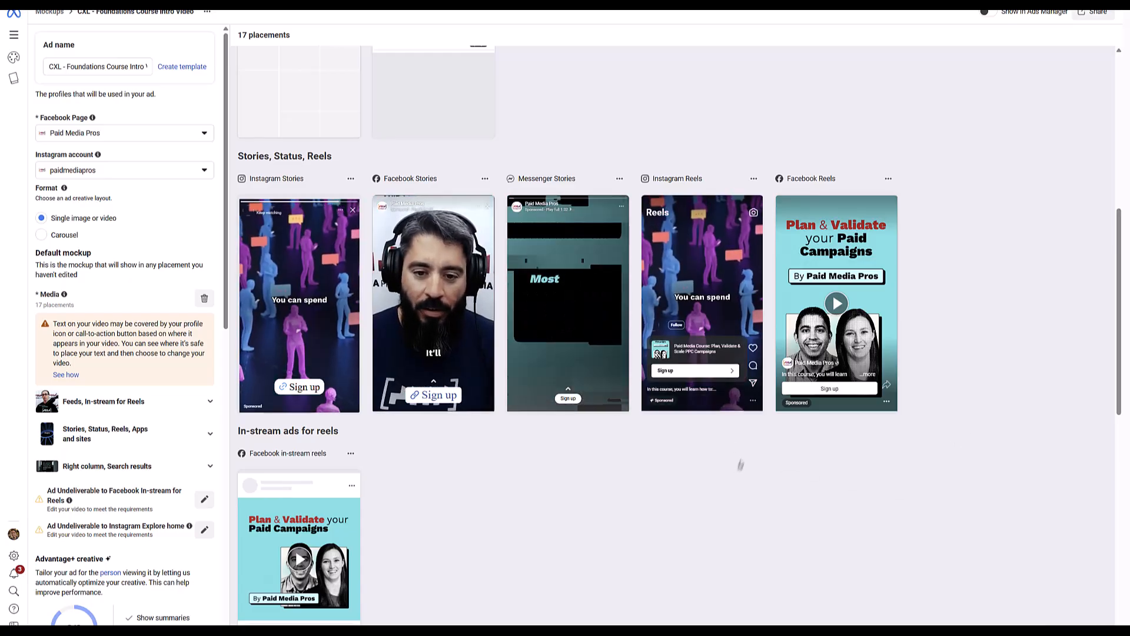
scroll(740, 465, "up", 6)
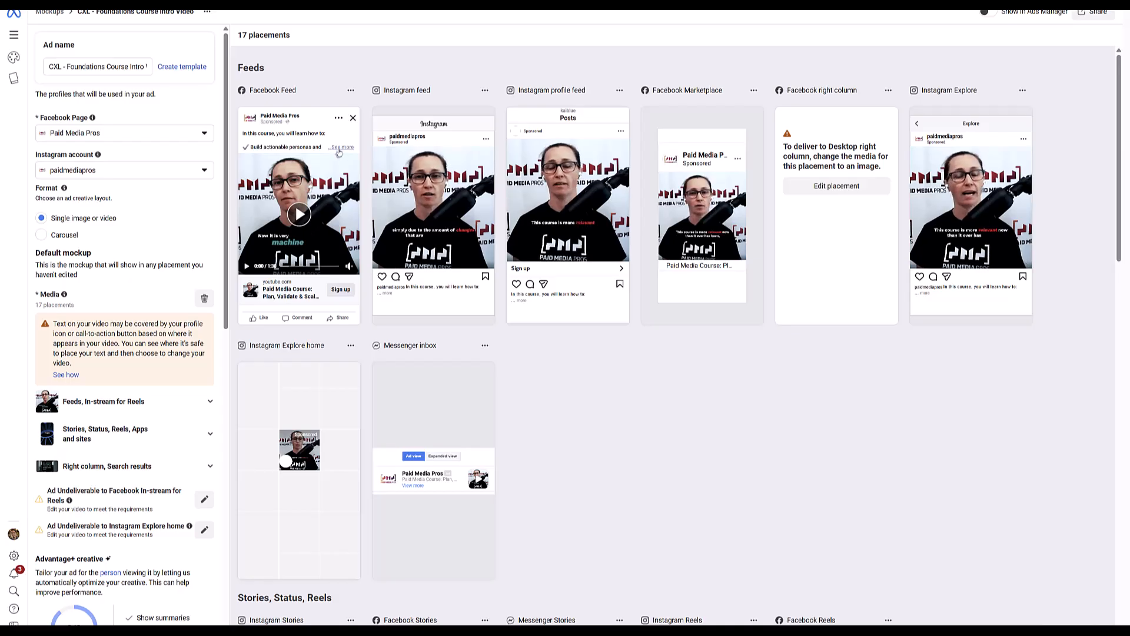
scroll(837, 389, "down", 6)
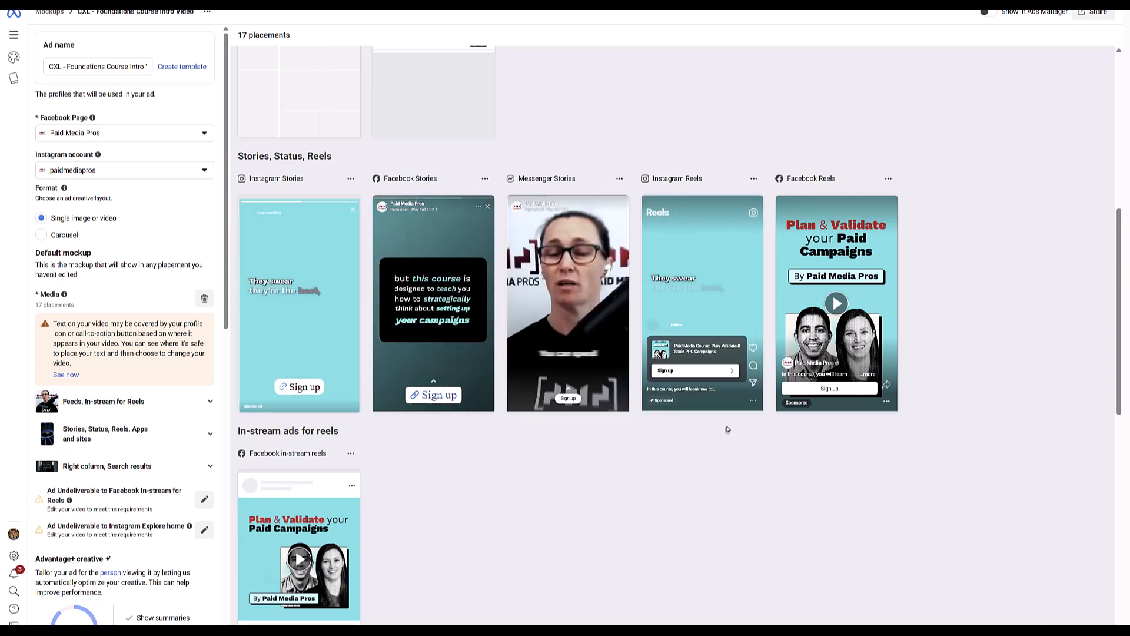
Edit the Instagram Reels placement so its primary text reads "Over four hours of material".
left_click(754, 179)
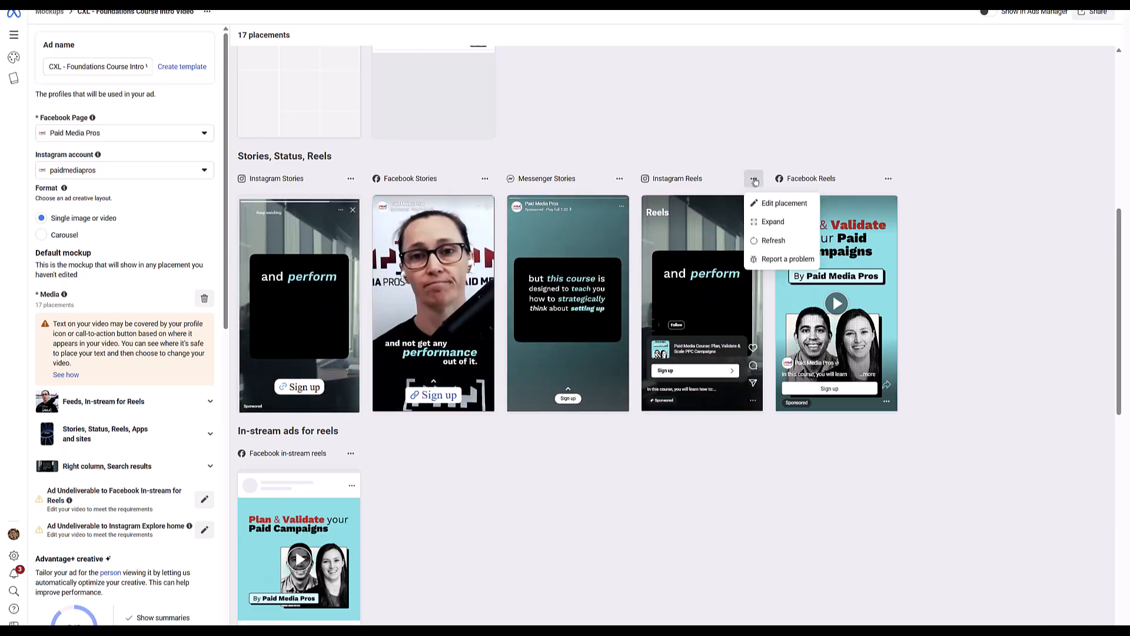
left_click(784, 205)
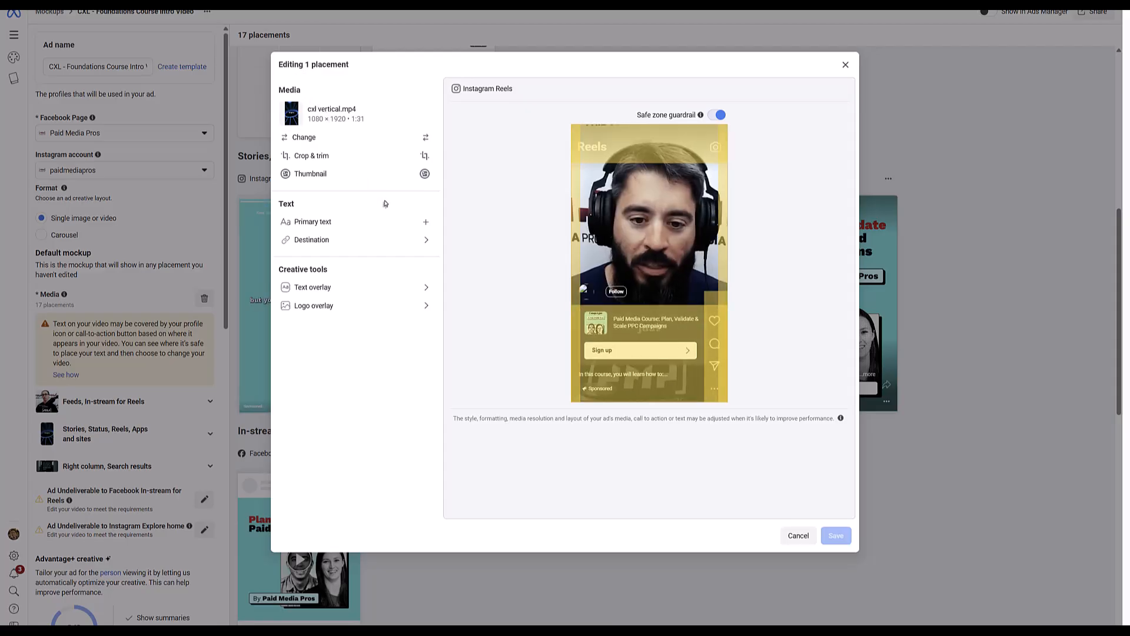
left_click(340, 222)
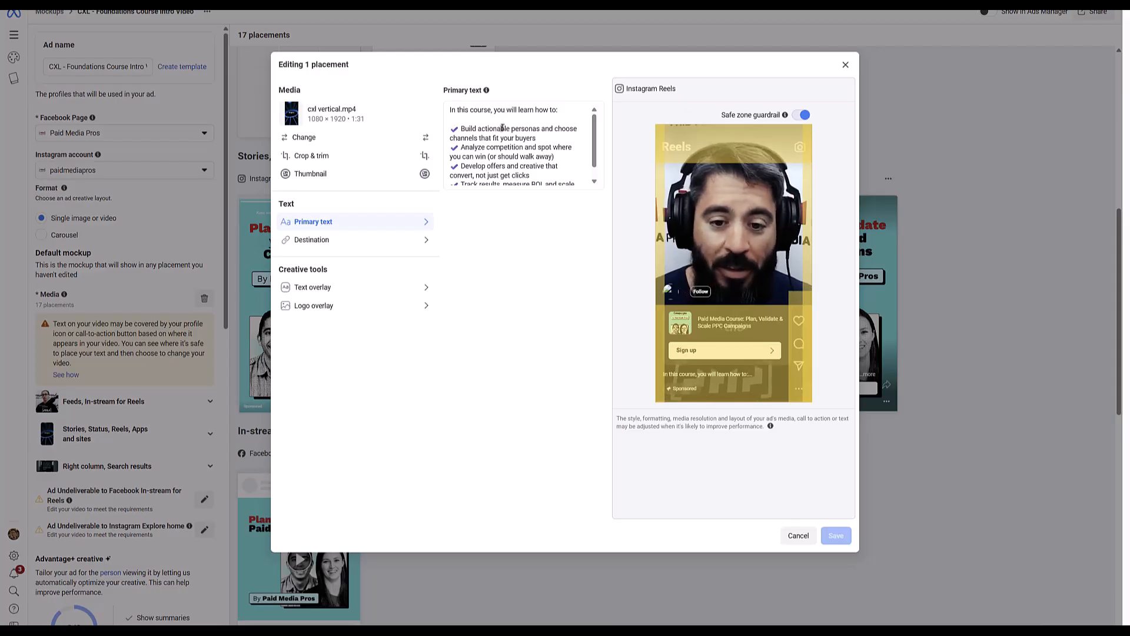
left_click(449, 111)
key("ctrl+a")
type("Over four hours of material")
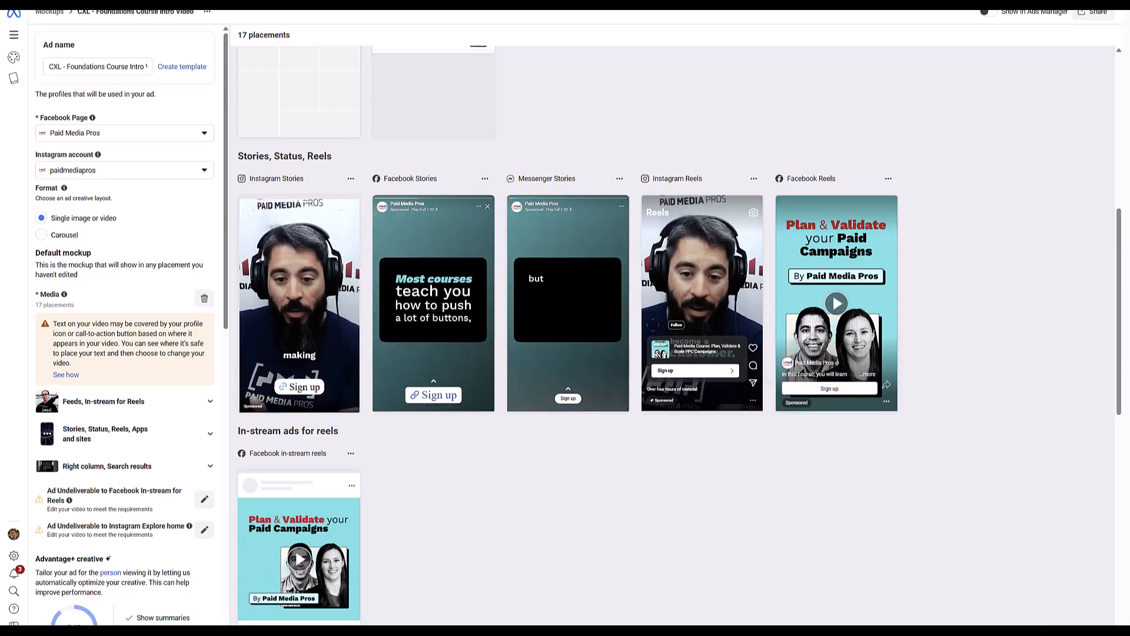
Review the editing options for the Instagram Explore home placement and leave them without saving.
scroll(817, 495, "up", 6)
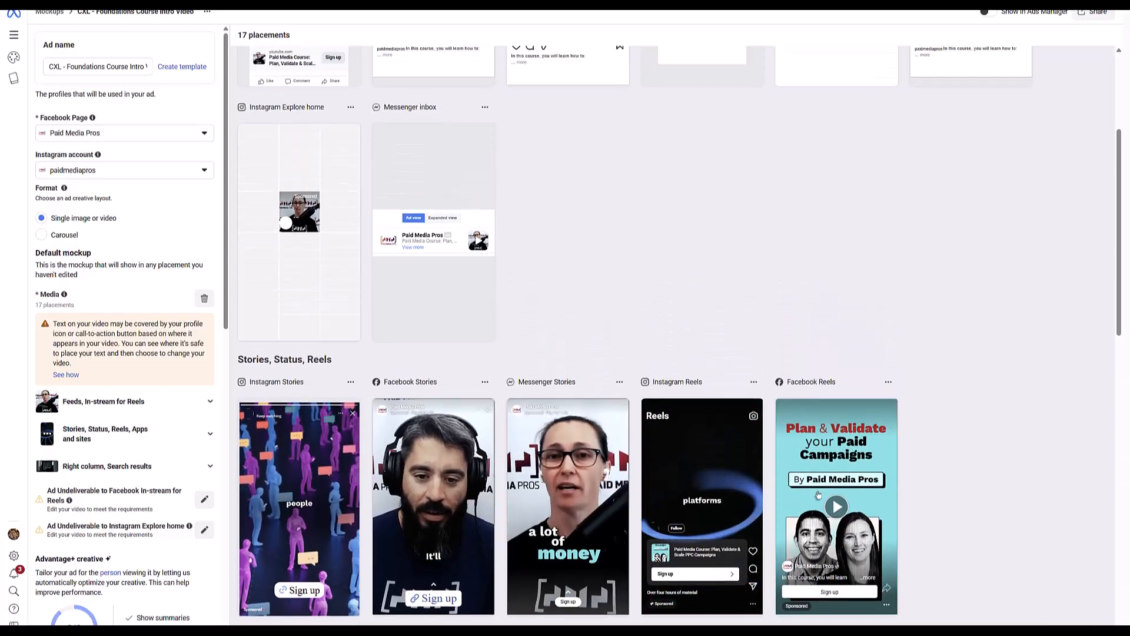
scroll(817, 494, "up", 2)
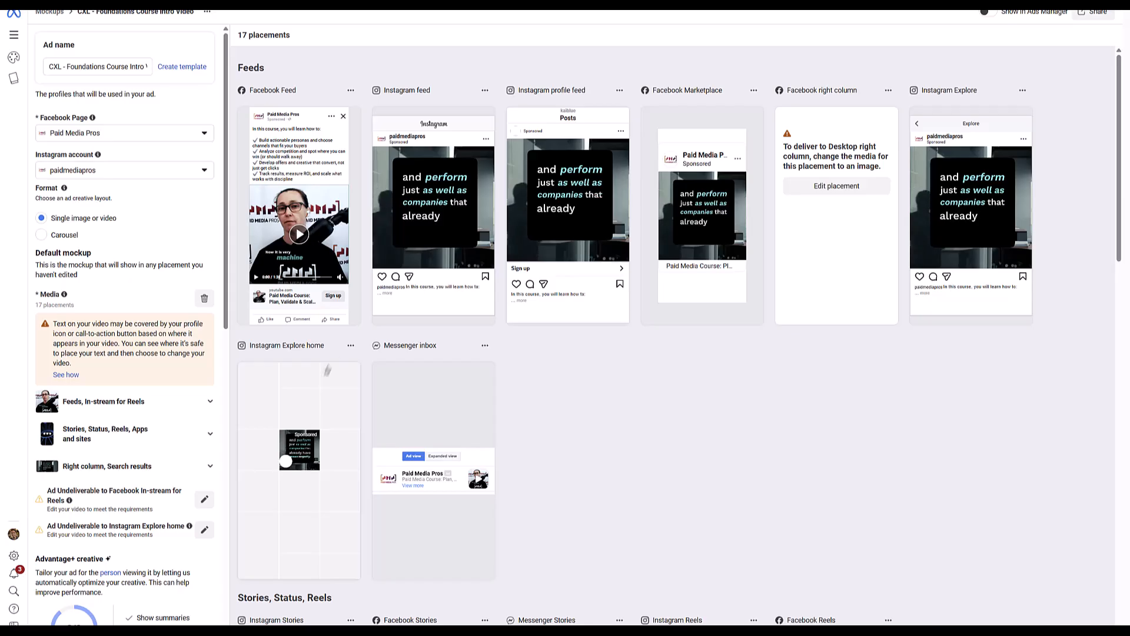
left_click(350, 346)
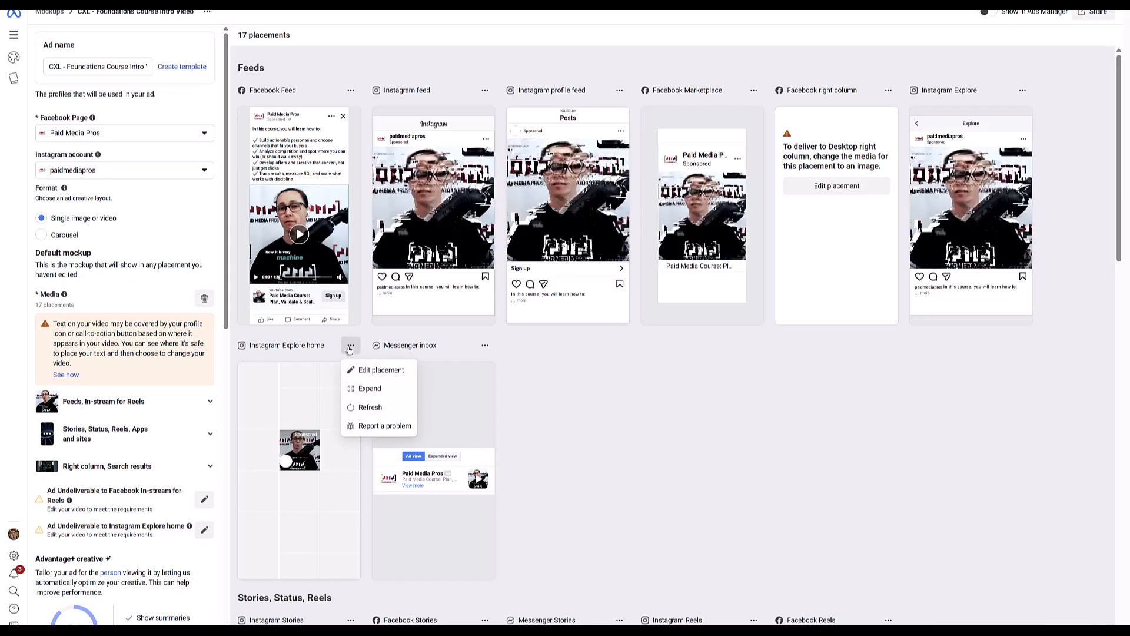
left_click(377, 372)
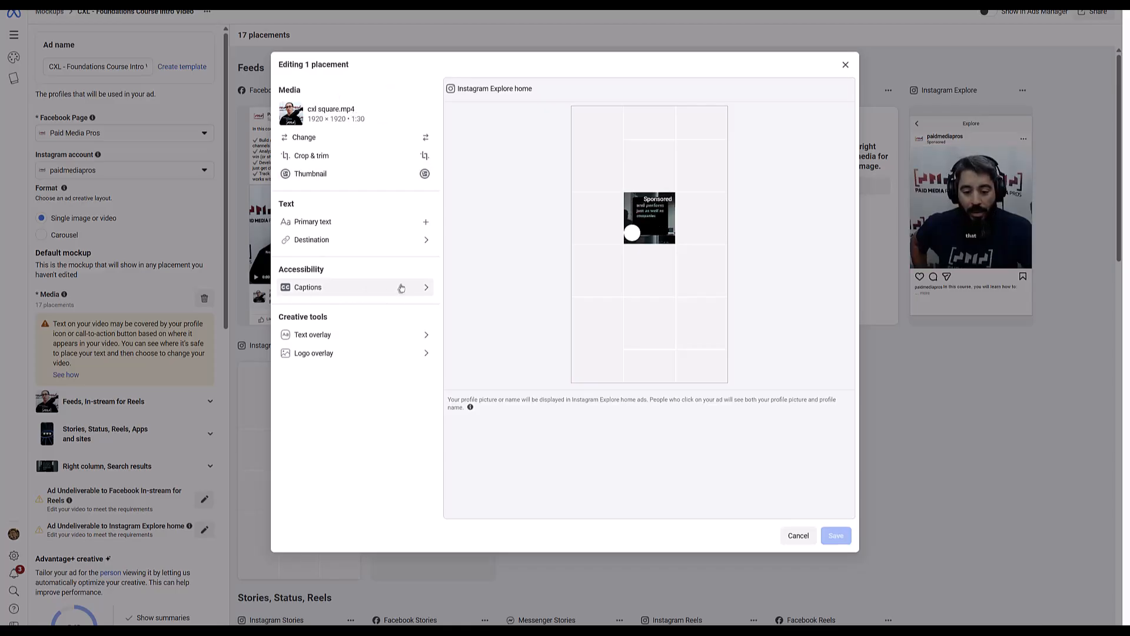
left_click(796, 535)
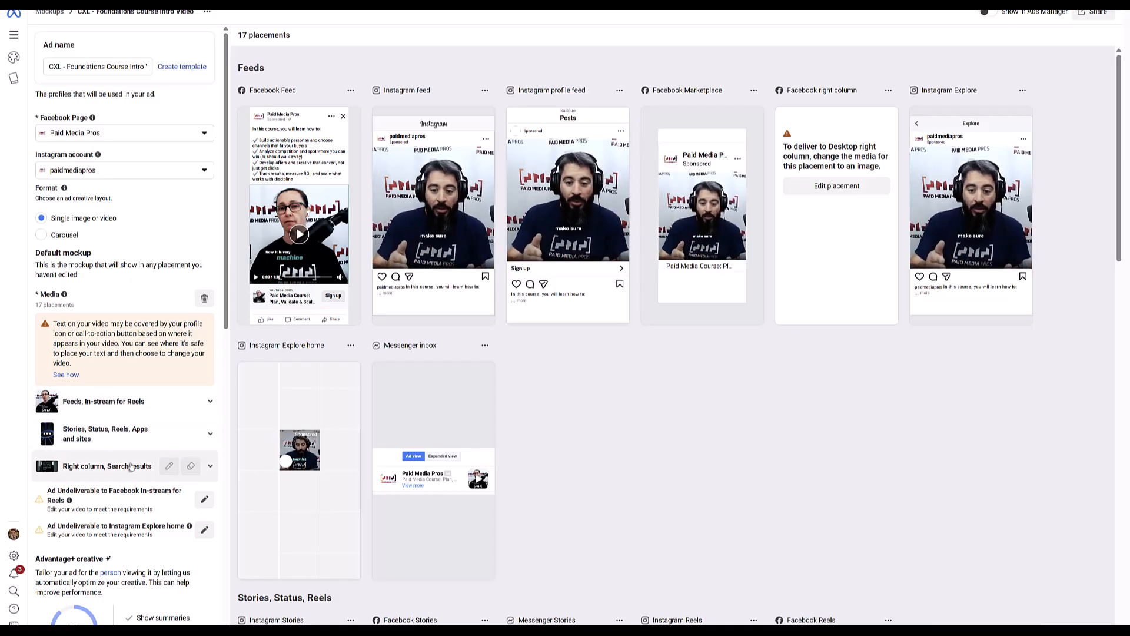
Examine the mockup's media groups, delivery warnings, Advantage+ creative options and text fields.
scroll(125, 353, "down", 3)
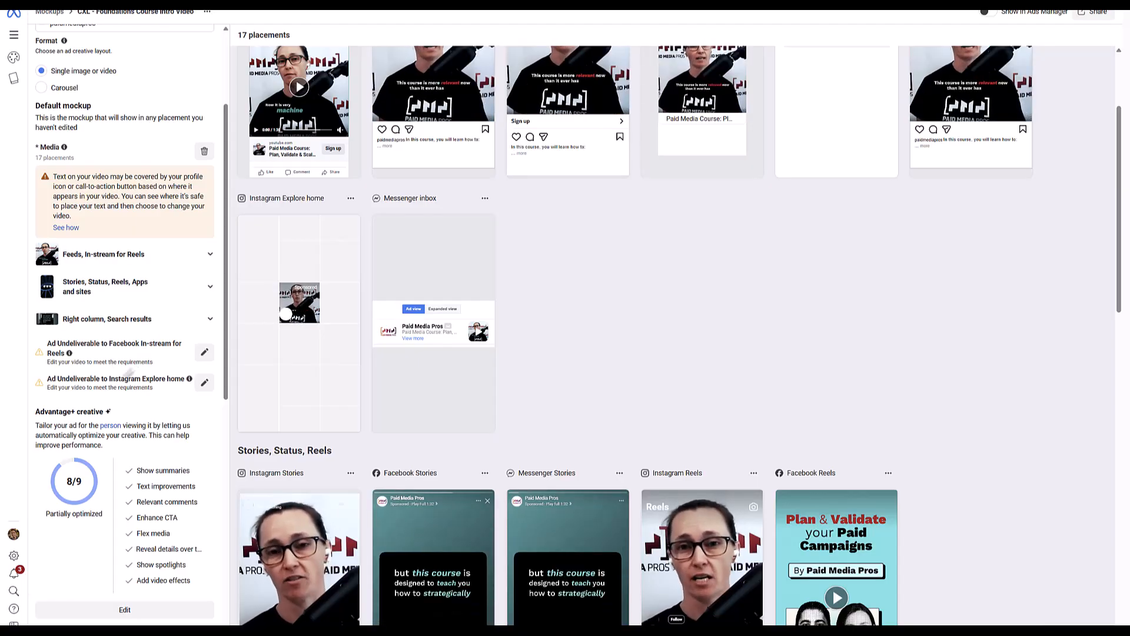
scroll(139, 311, "down", 1)
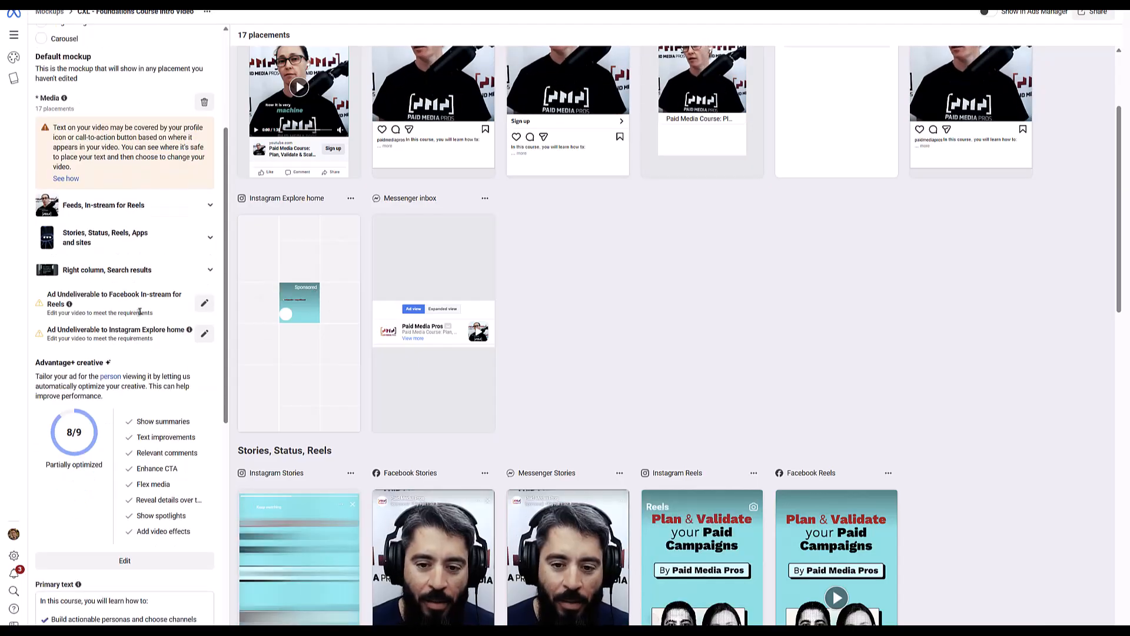
scroll(140, 312, "down", 4)
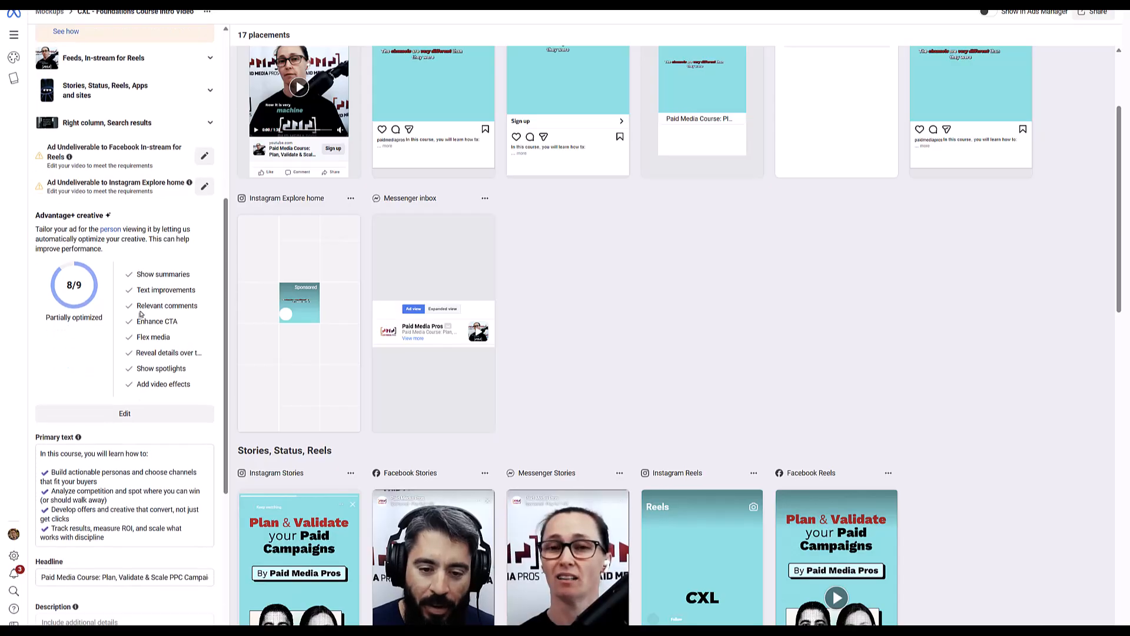
scroll(140, 314, "down", 5)
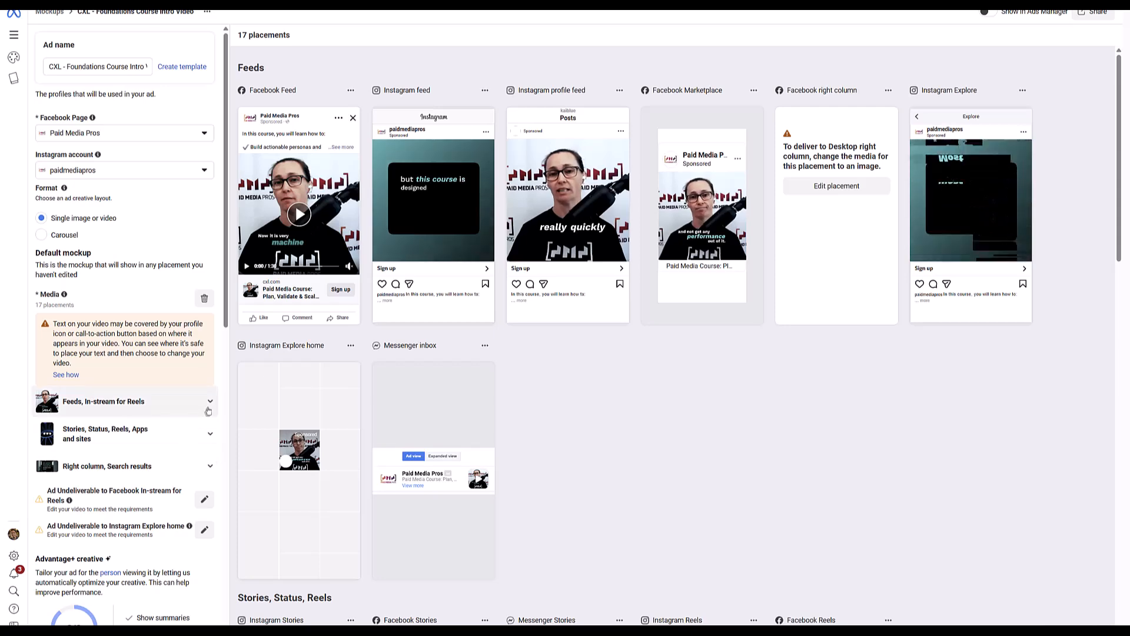
scroll(131, 466, "down", 10)
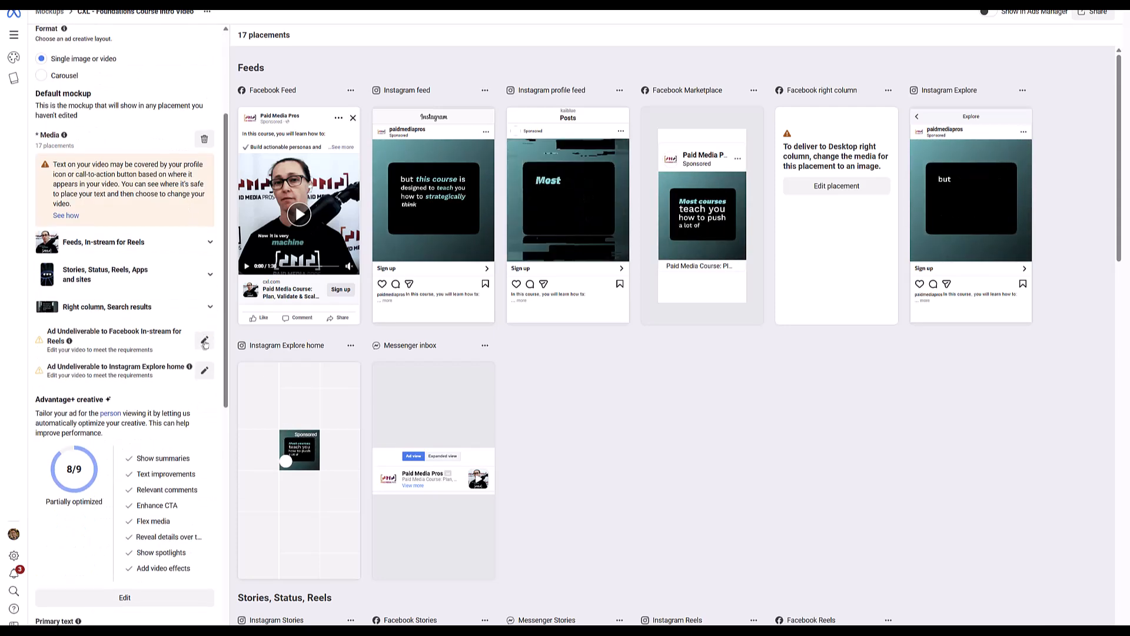
scroll(130, 467, "up", 10)
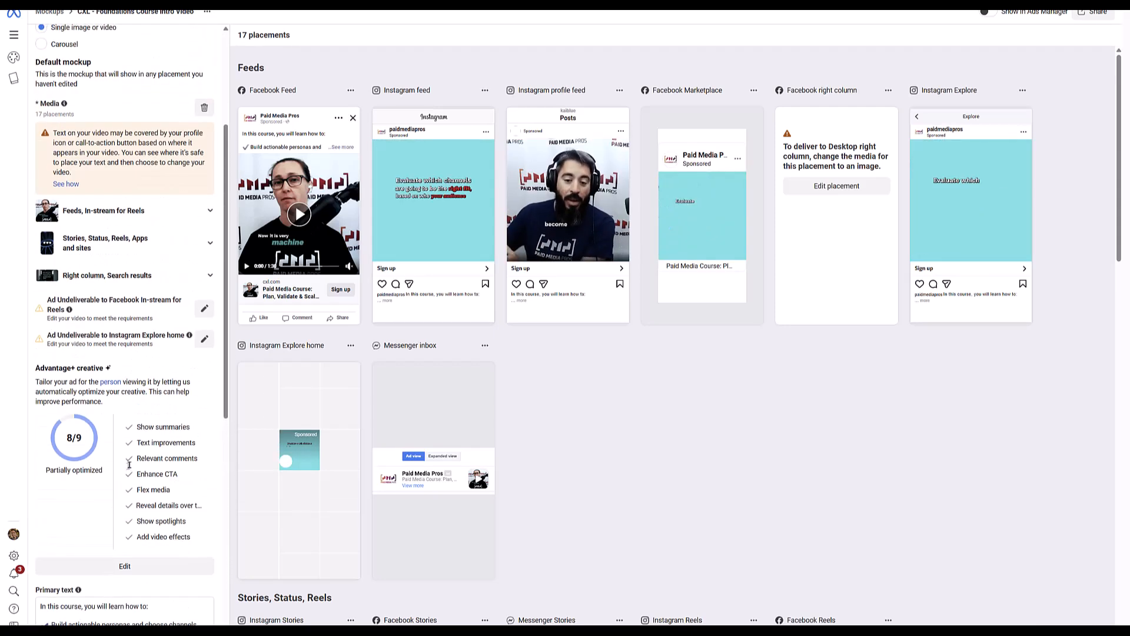
scroll(131, 466, "up", 1)
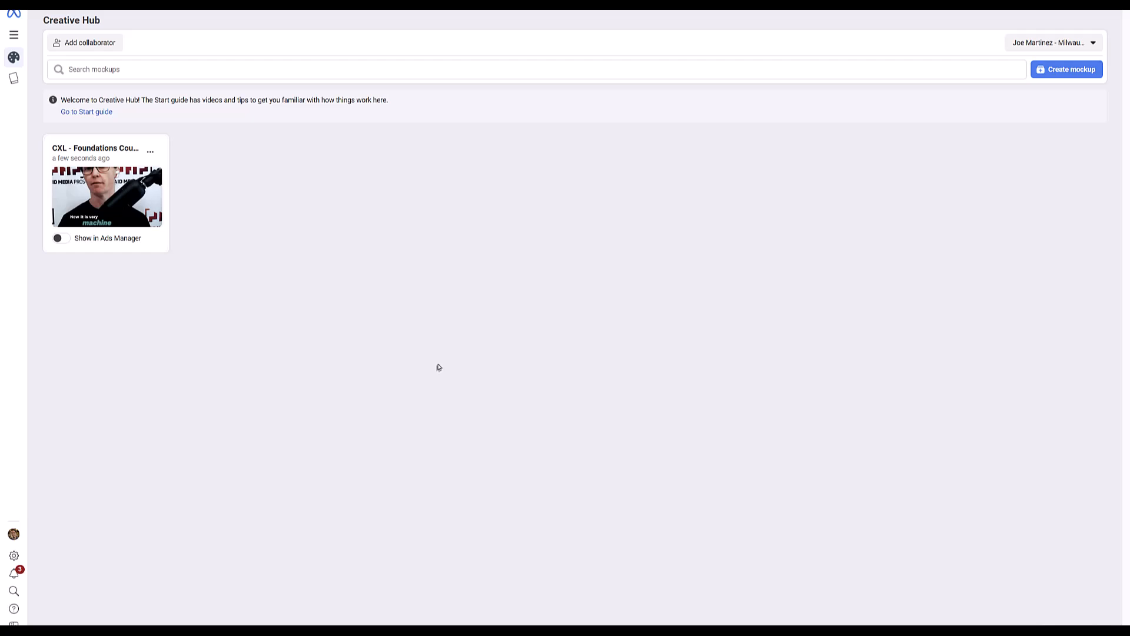
Turn on Show in Ads Manager for the CXL Foundations course mockup and duplicate the mockup.
left_click(153, 186)
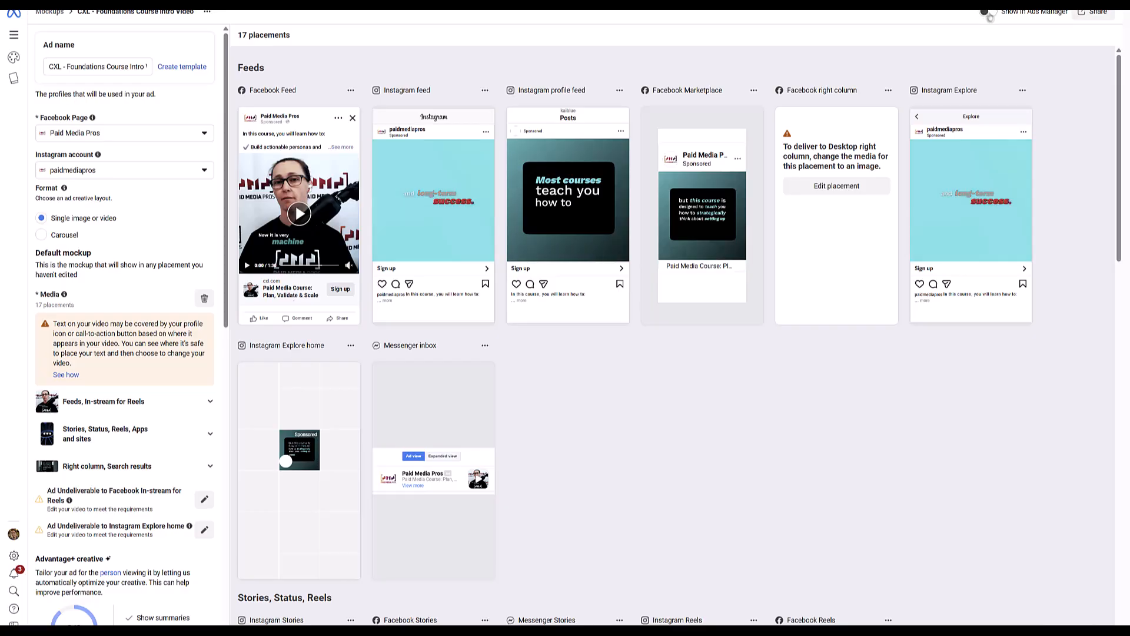
left_click(988, 12)
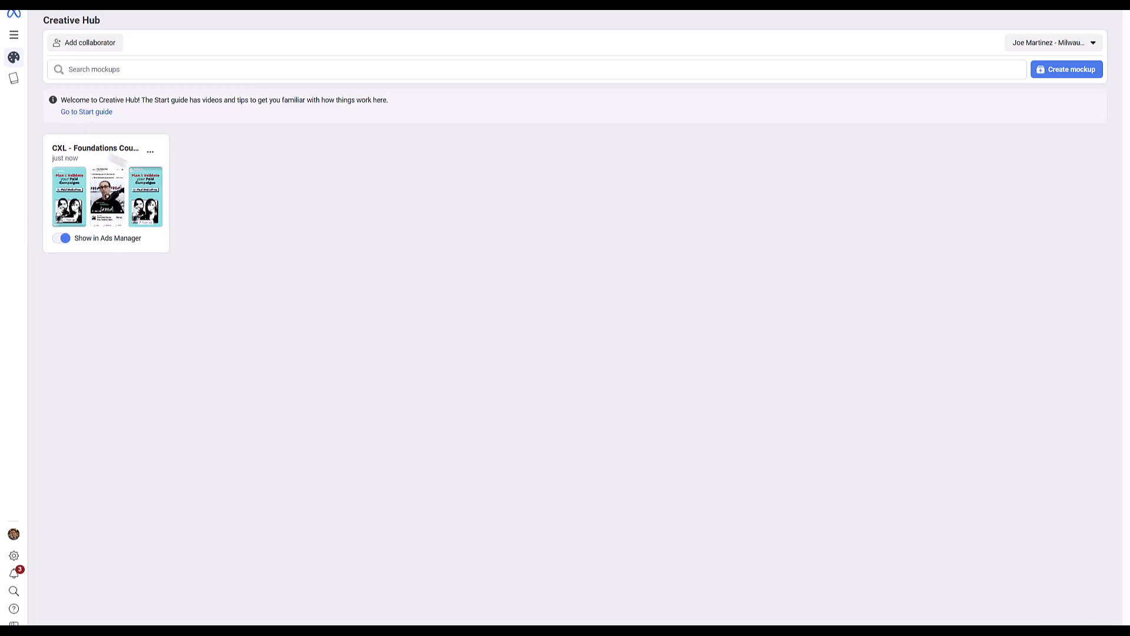
left_click(155, 157)
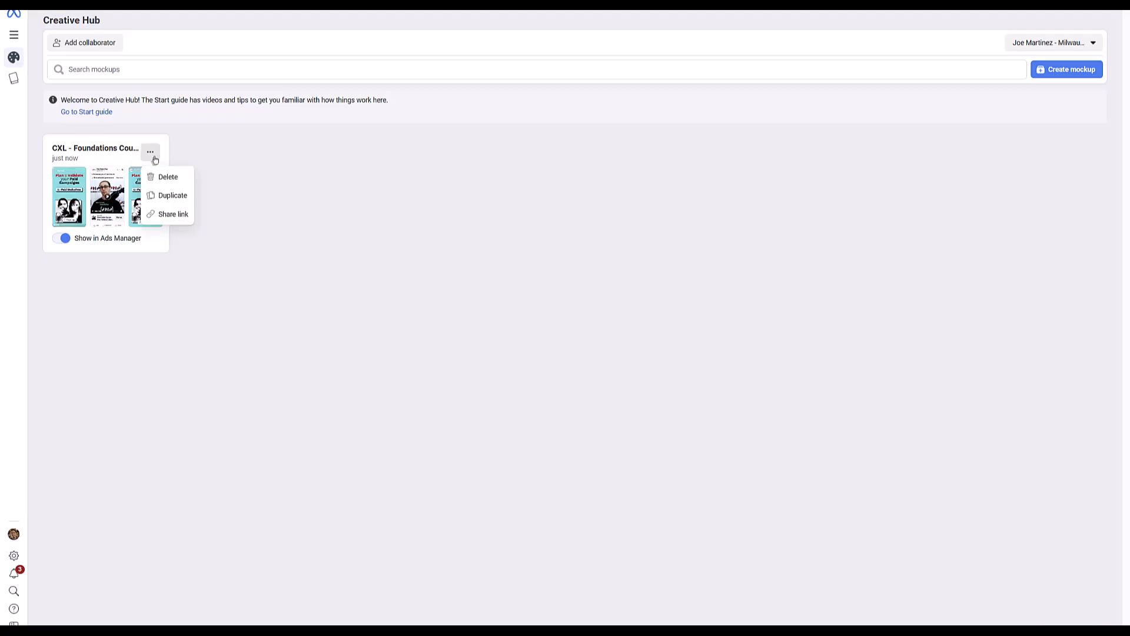
left_click(170, 201)
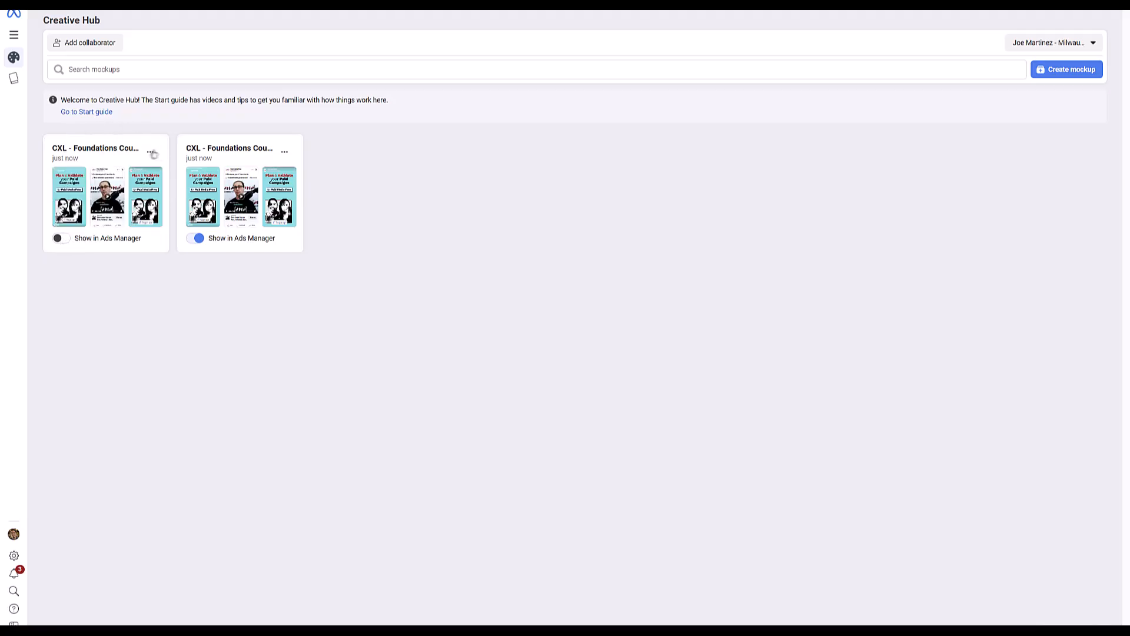
Open the duplicated mockup and rename it "CXL - Foundations Course Intro Video - Value Copy".
left_click(151, 153)
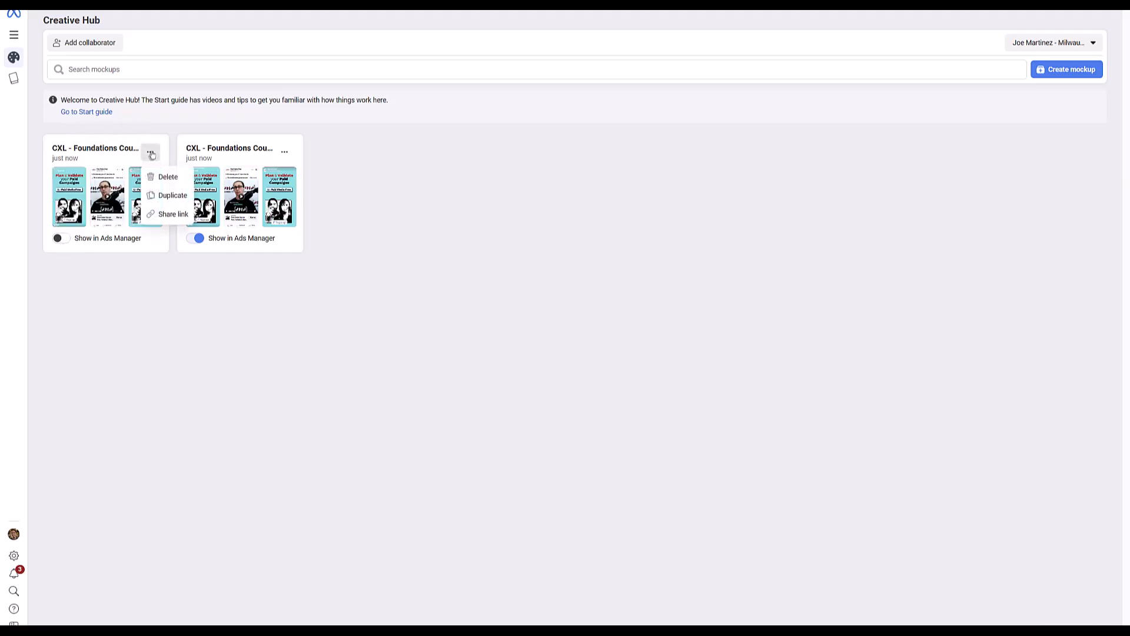
left_click(116, 154)
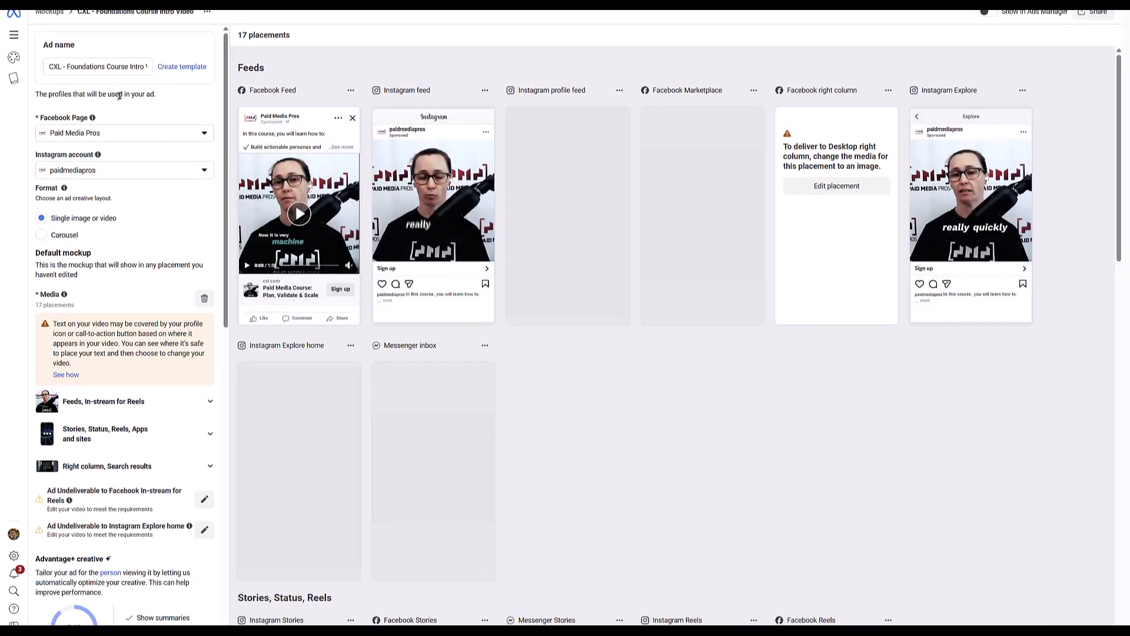
left_click(65, 68)
key("ctrl+c")
left_click_drag(68, 68, 151, 76)
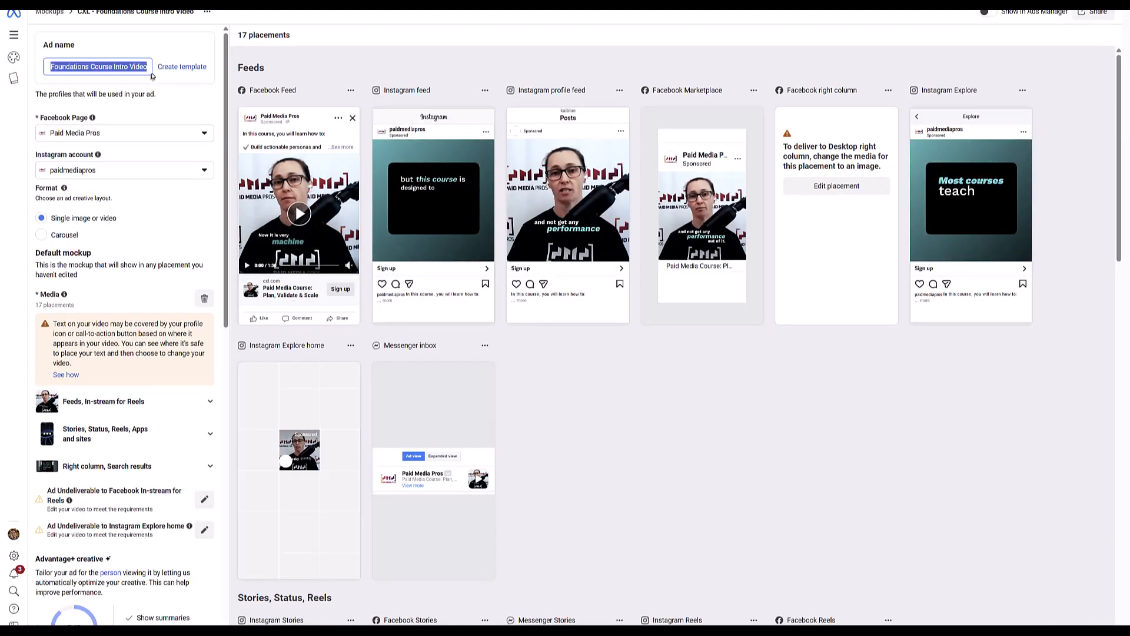
left_click(86, 69)
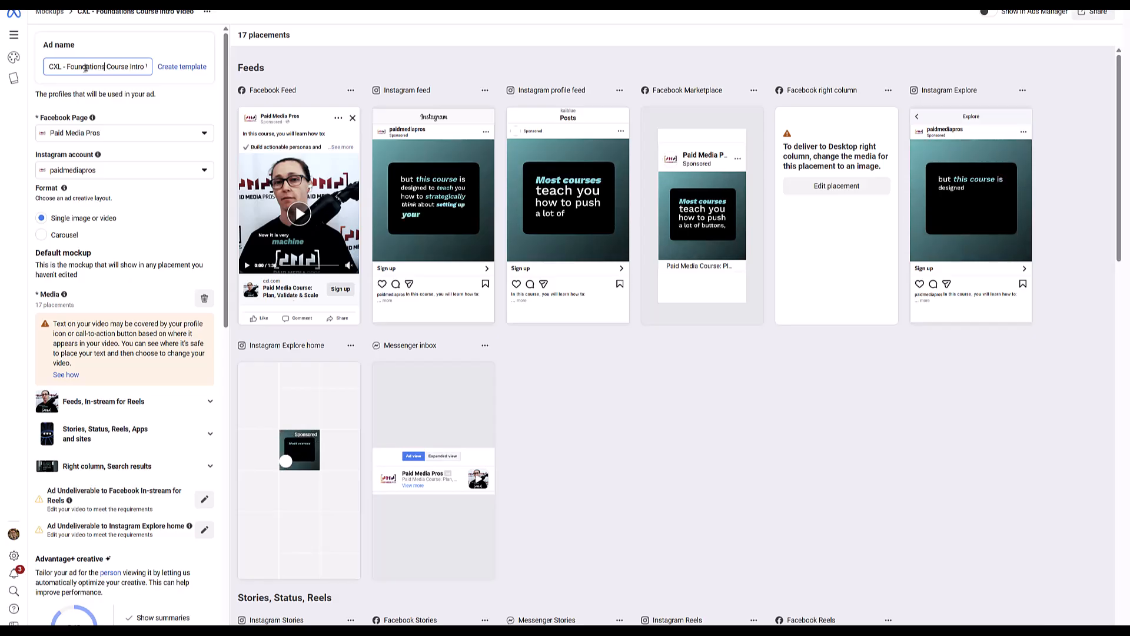
key("End")
type("- Value Copy")
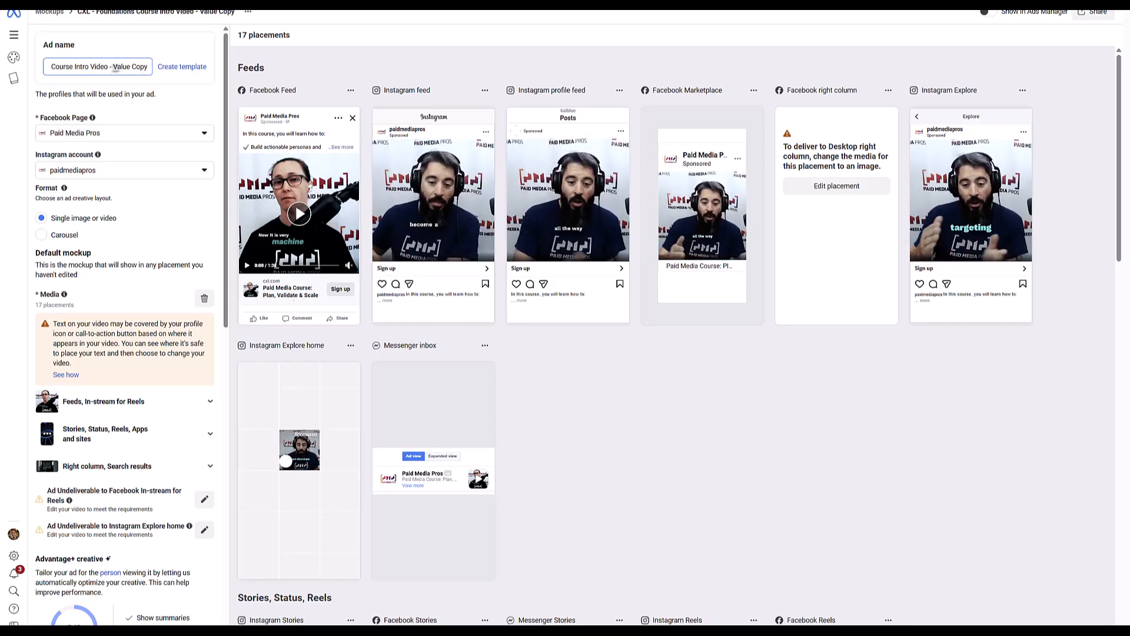
left_click_drag(115, 68, 148, 66)
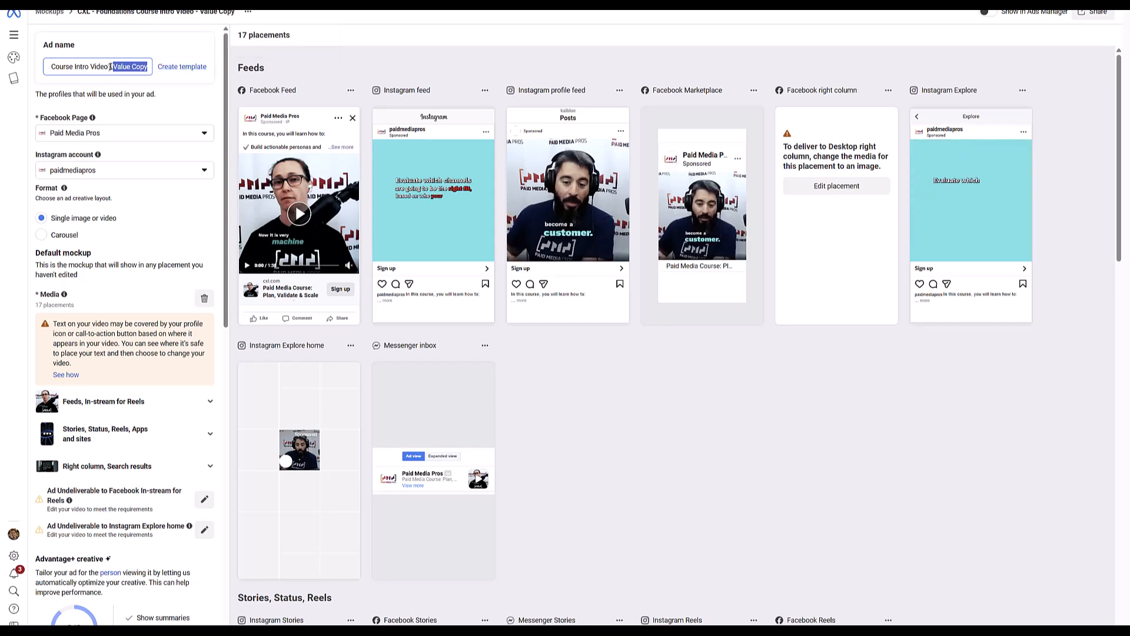
Replace the duplicate's primary text and headline with placeholder text such as "asdfasdfasdf", and turn on Show in Ads Manager for it.
scroll(135, 159, "down", 10)
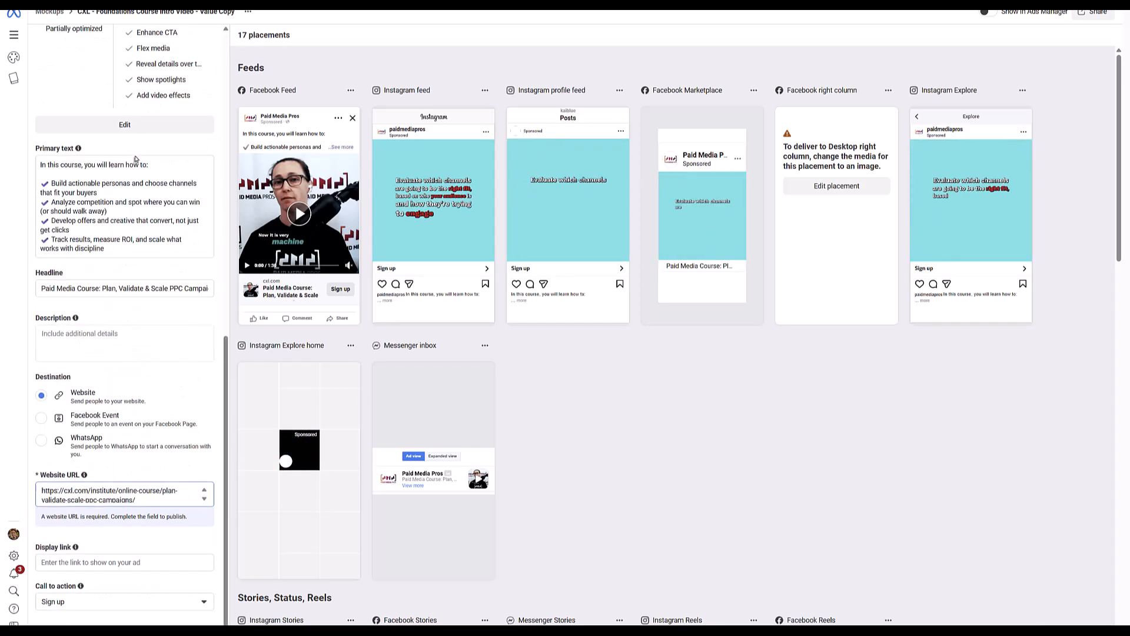
left_click(135, 177)
key("ctrl+a")
type("asdf")
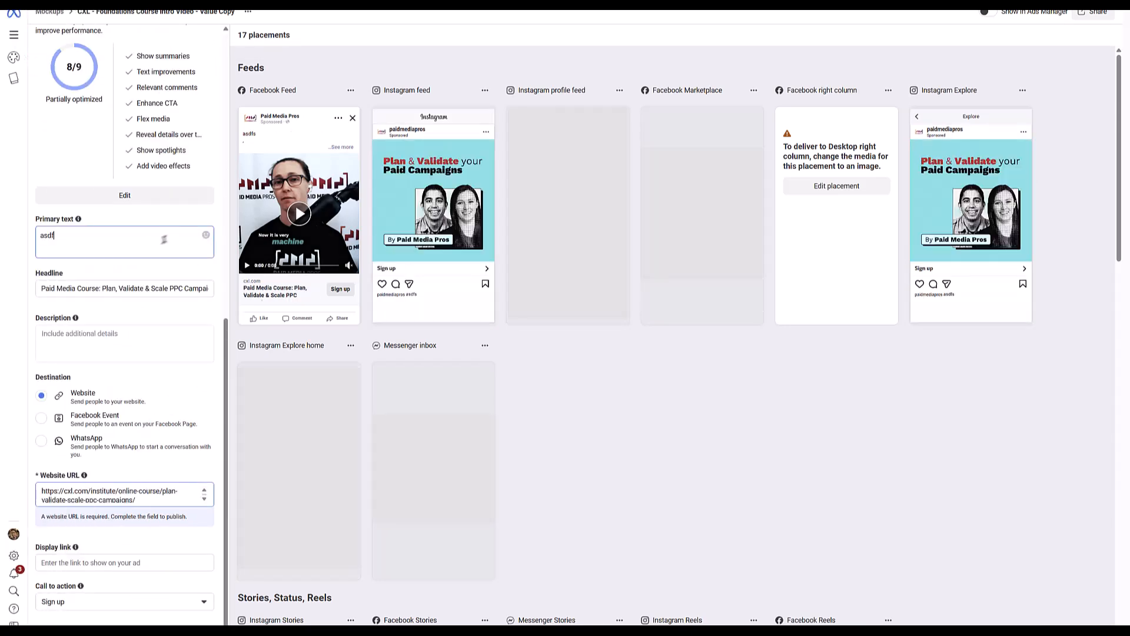
type("asdfadsf")
left_click(131, 290)
key("ctrl+a")
type("asdfasdfasdf")
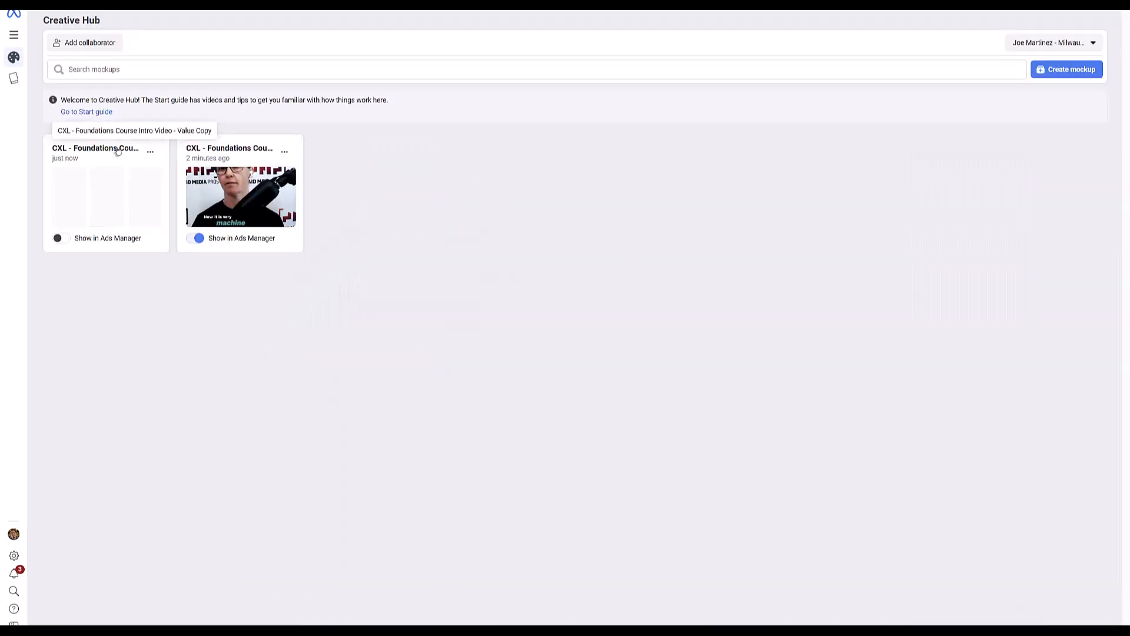
left_click(61, 238)
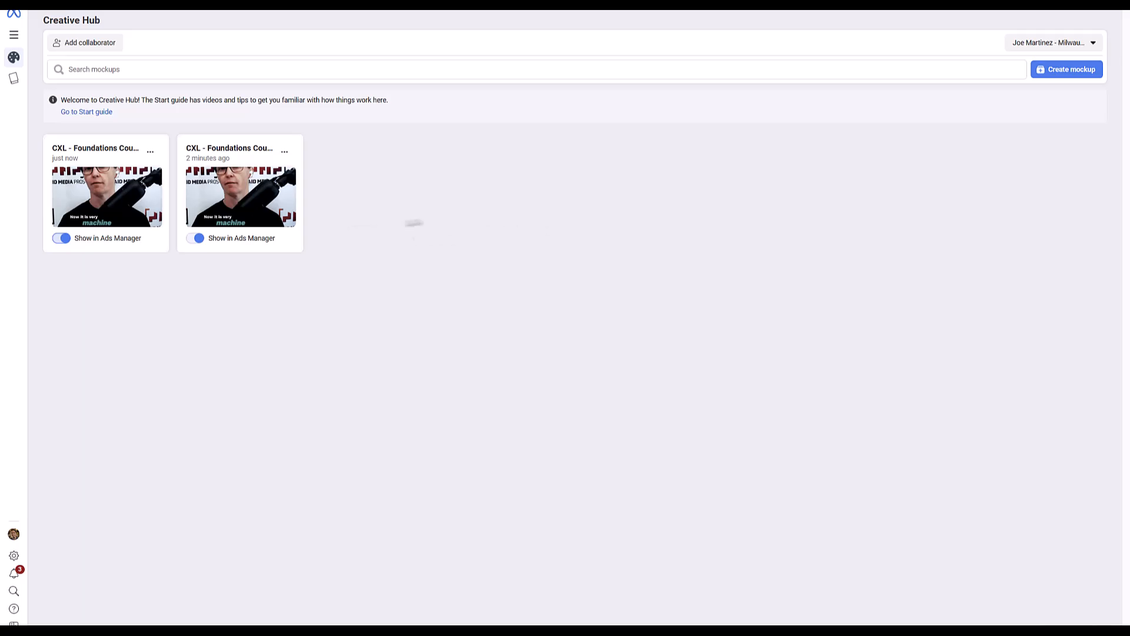
Search the mockups by name for "Video", "Value" and "holiday".
left_click(123, 68)
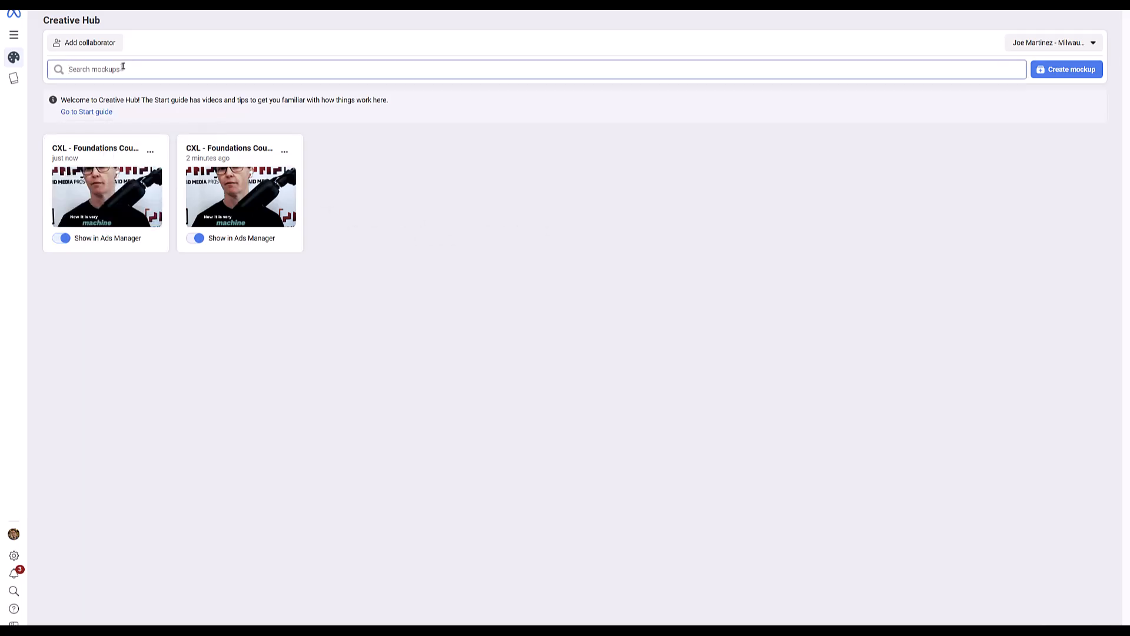
type("Video")
type("alue")
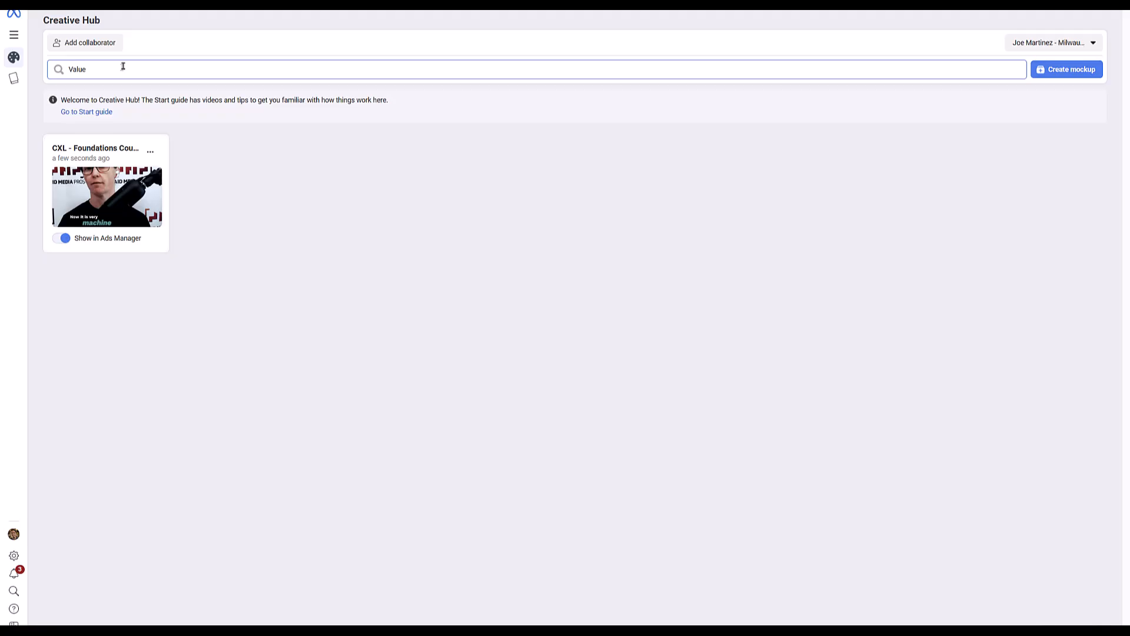
type("holiday")
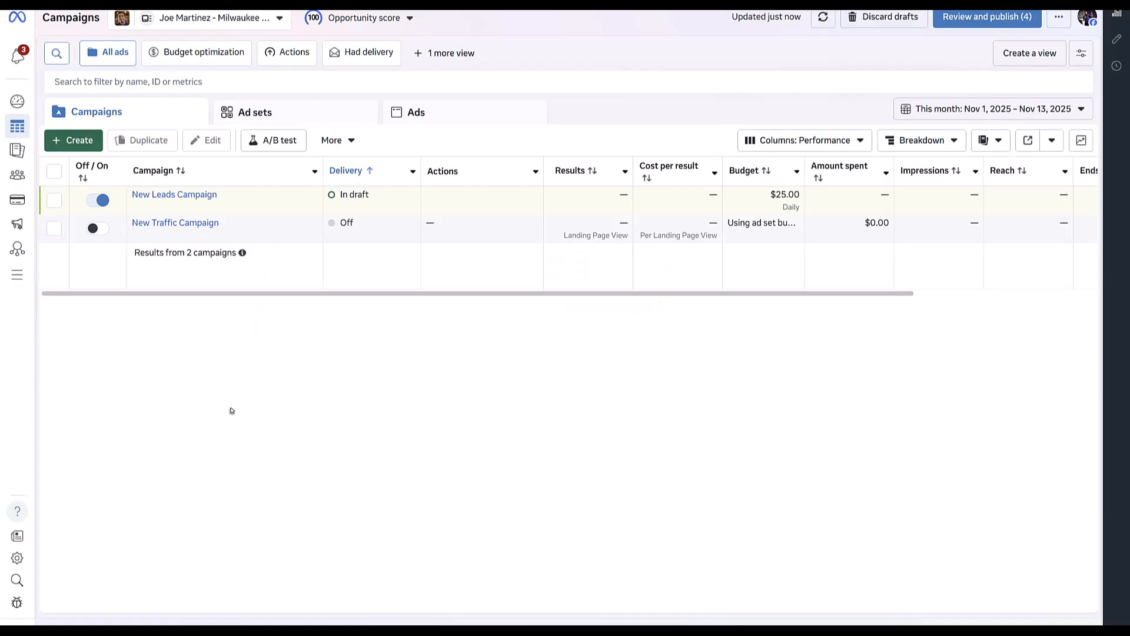
Create a new ad named "CXL - Foundations Course Intro Video" in the New Traffic Ad Set of the New Traffic Campaign.
left_click(165, 224)
left_click(165, 225)
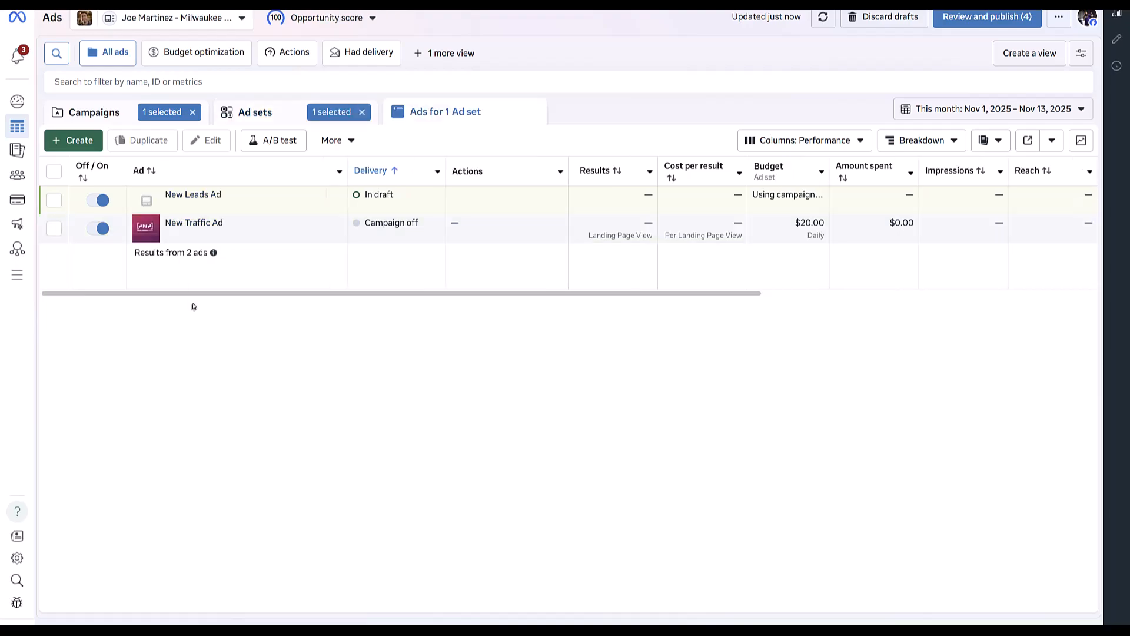
left_click(73, 139)
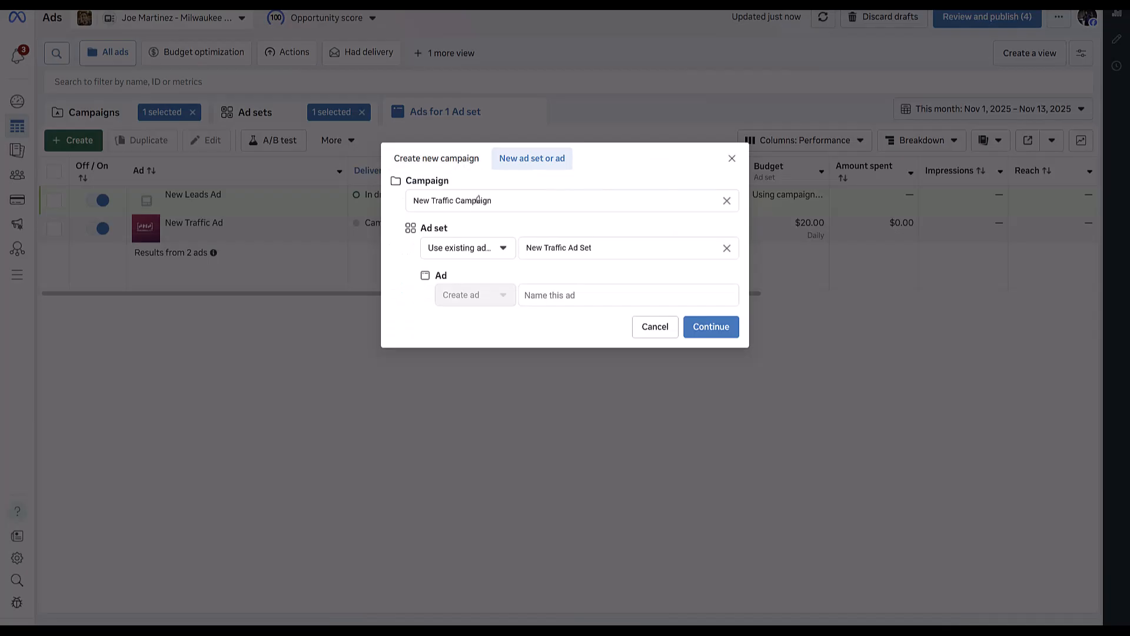
left_click(557, 297)
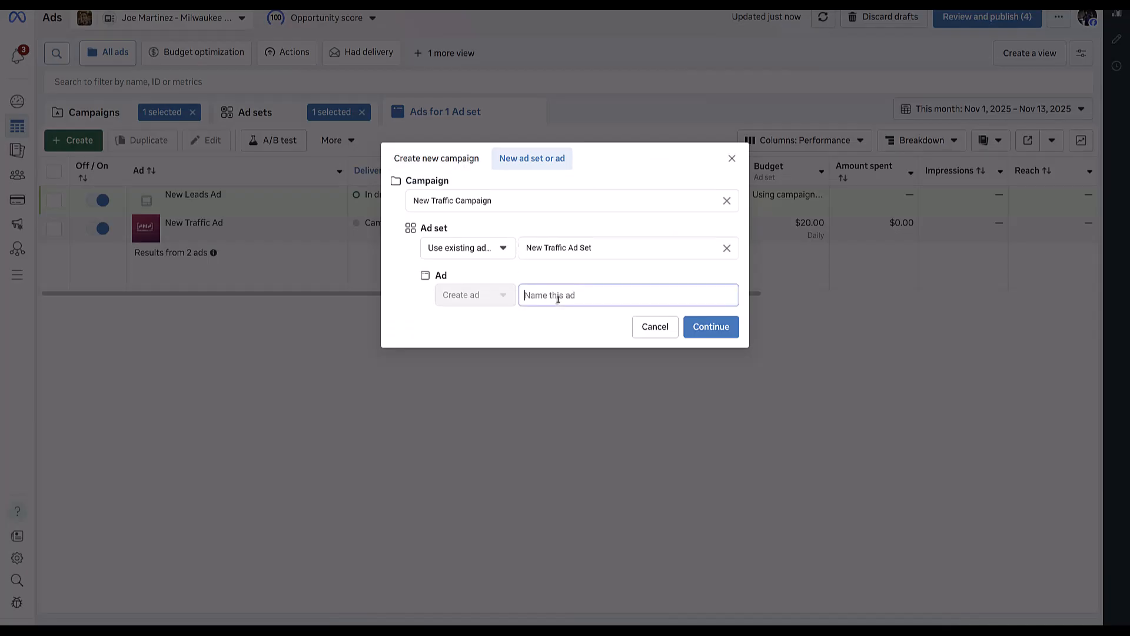
key("ctrl+v")
left_click(711, 326)
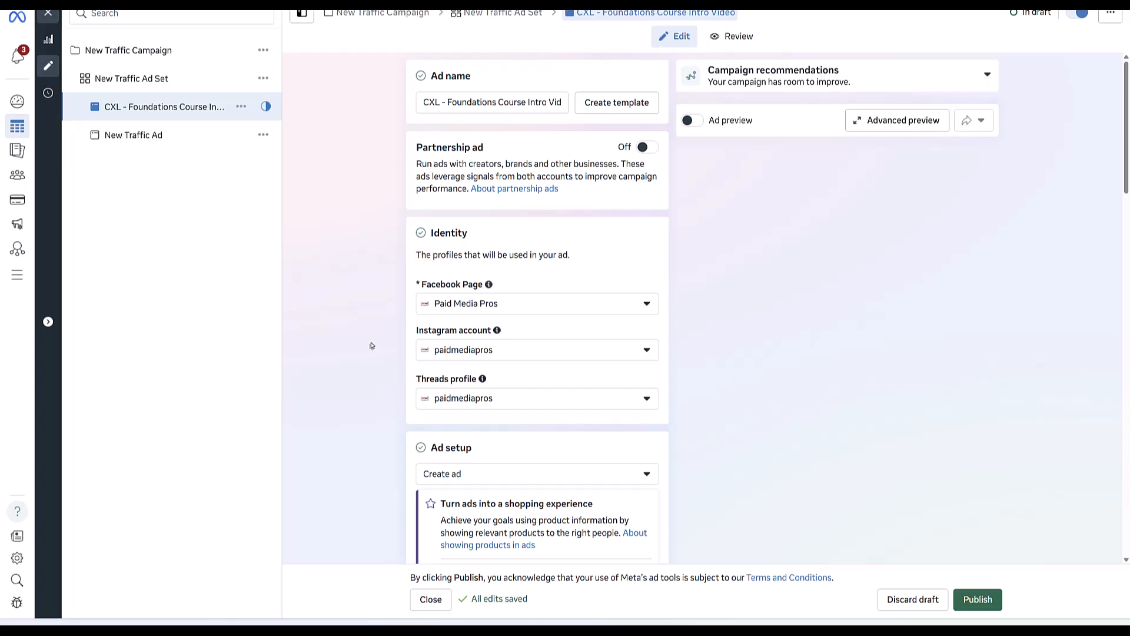
Set the ad setup to use a Creative Hub mockup and load the original "CXL - Foundations Course Intro Video" mockup.
scroll(372, 345, "down", 5)
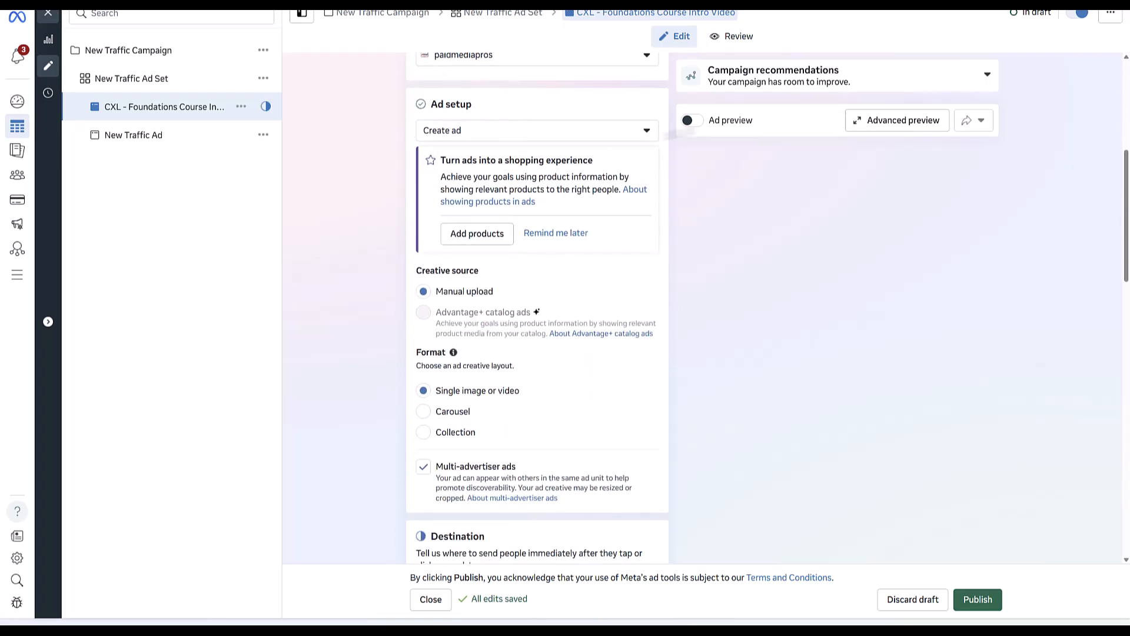
left_click(643, 131)
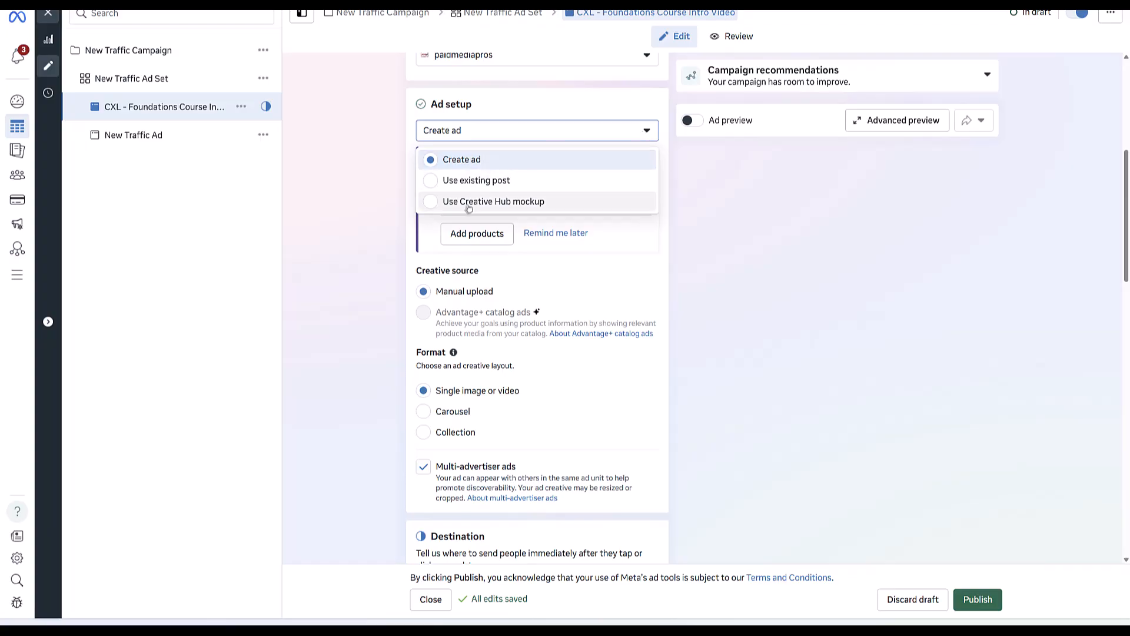
left_click(519, 203)
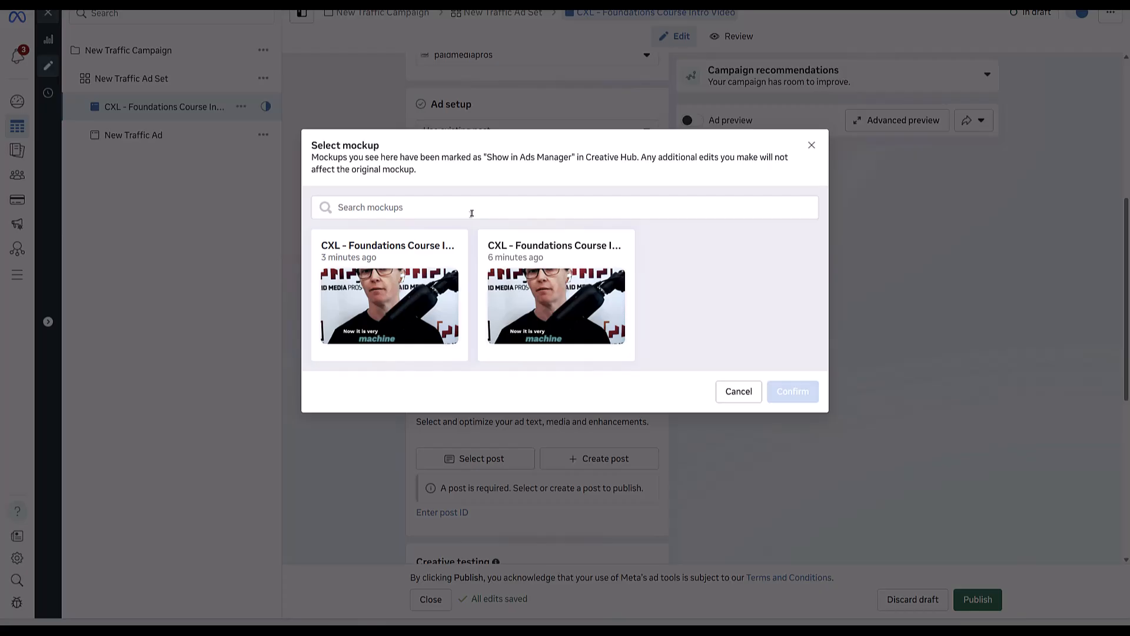
left_click(530, 246)
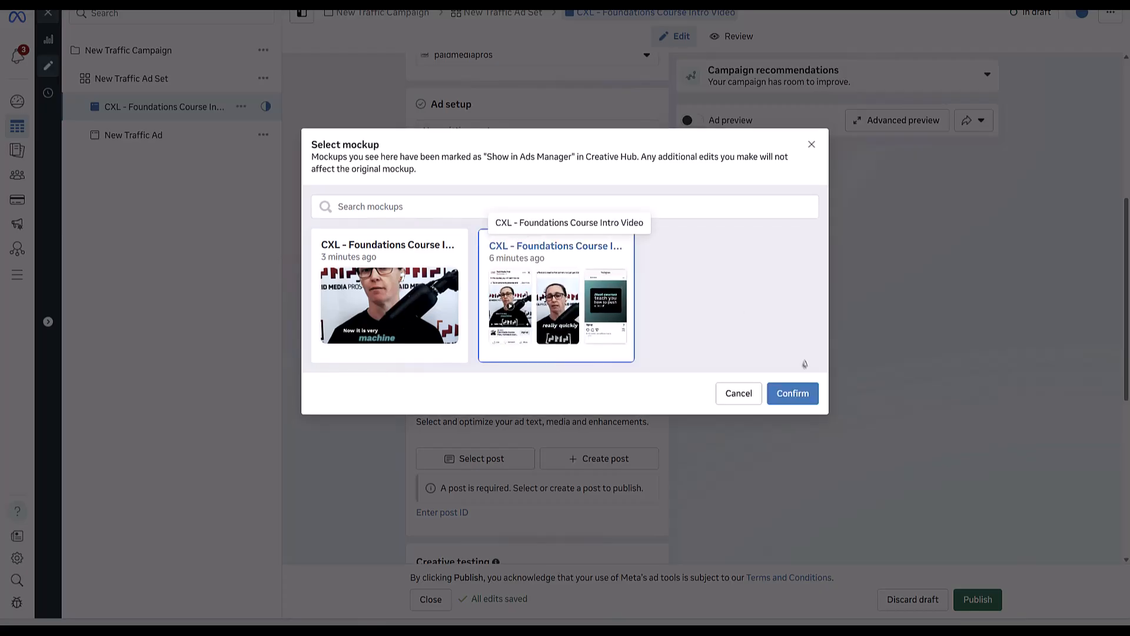
left_click(793, 393)
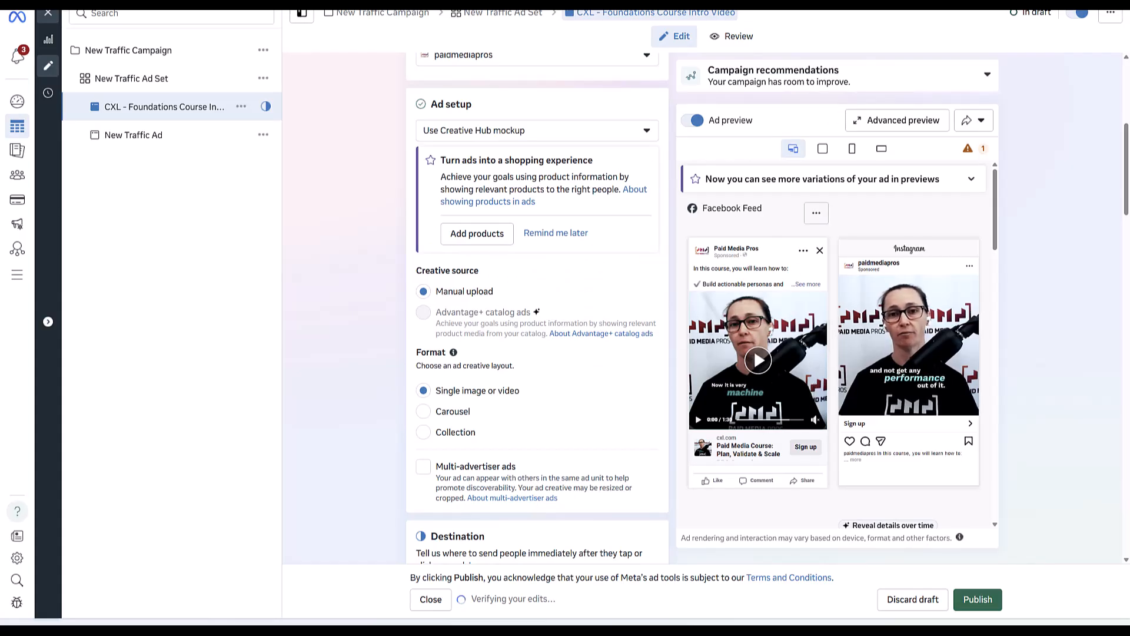
Review the placement previews and the imported destination, media, primary text, headline, call to action and enhancement settings of the ad.
scroll(750, 234, "down", 1)
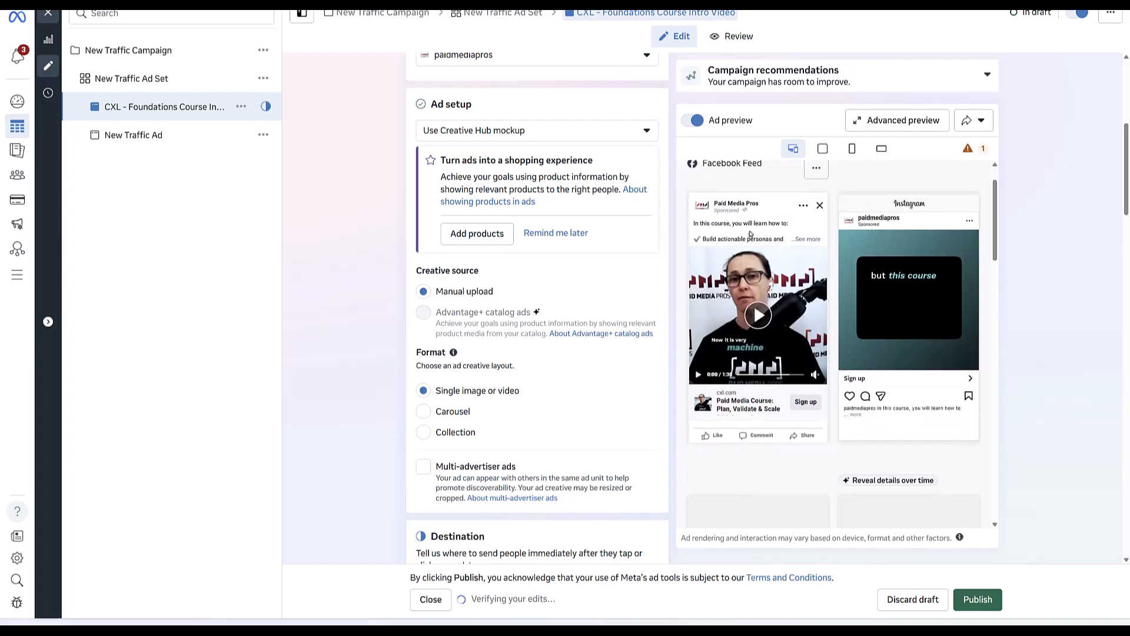
scroll(750, 233, "down", 2)
scroll(832, 248, "down", 2)
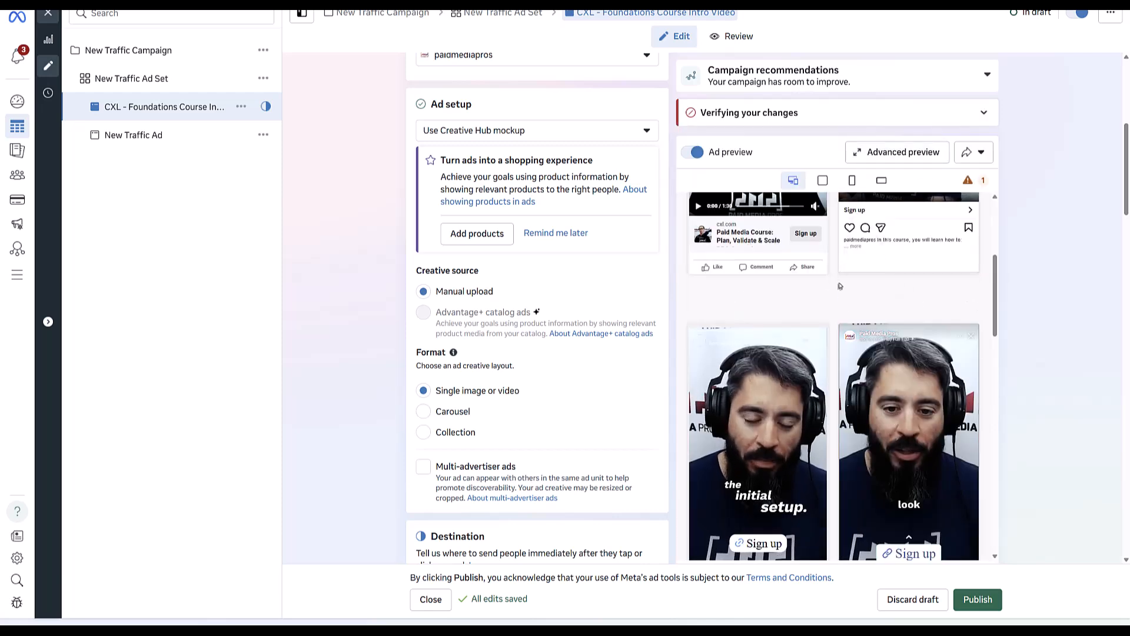
scroll(331, 333, "down", 2)
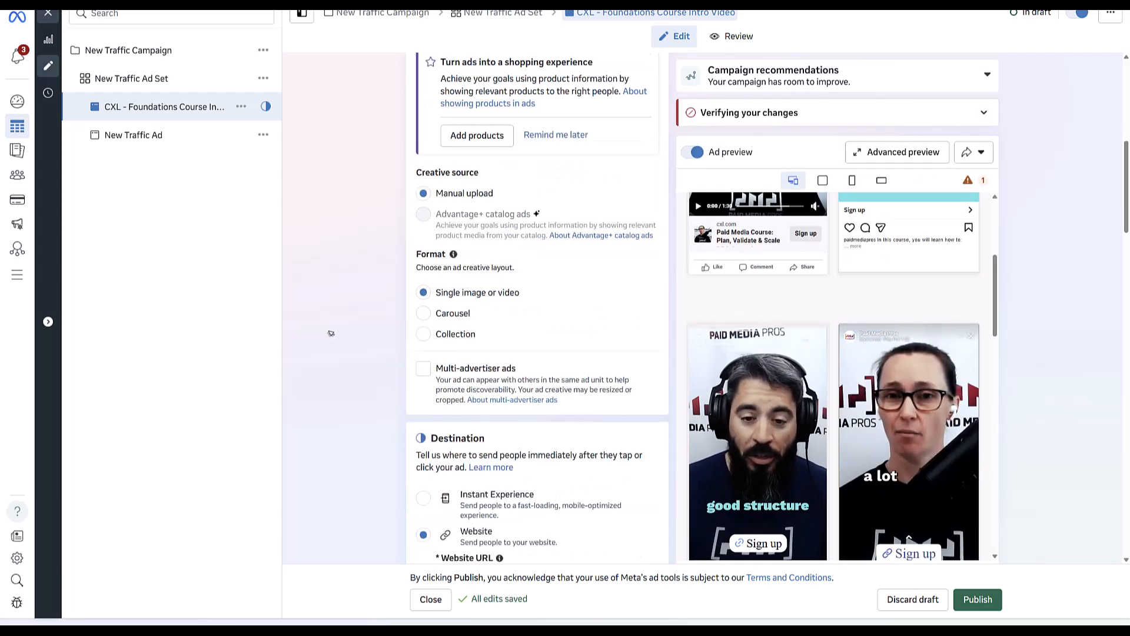
scroll(329, 331, "down", 4)
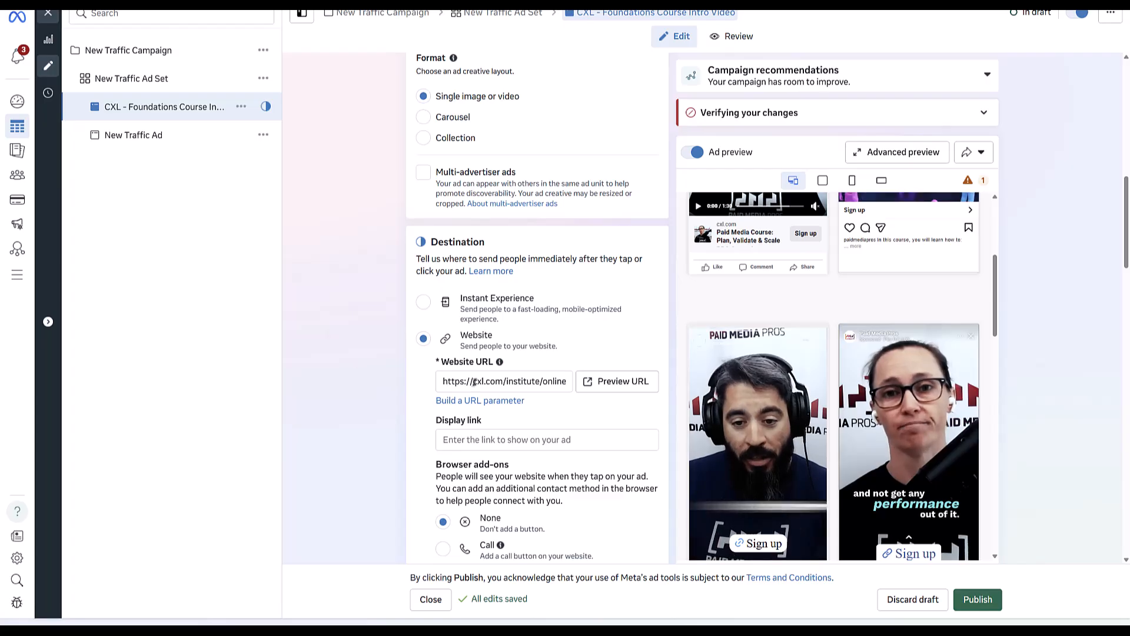
scroll(396, 371, "down", 10)
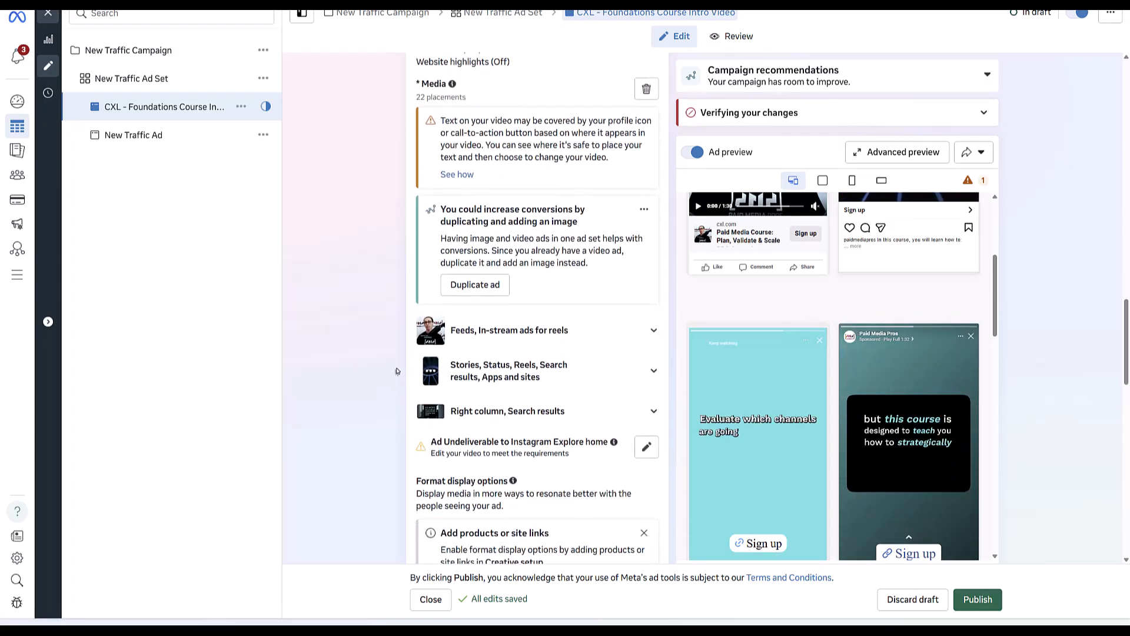
scroll(396, 371, "down", 8)
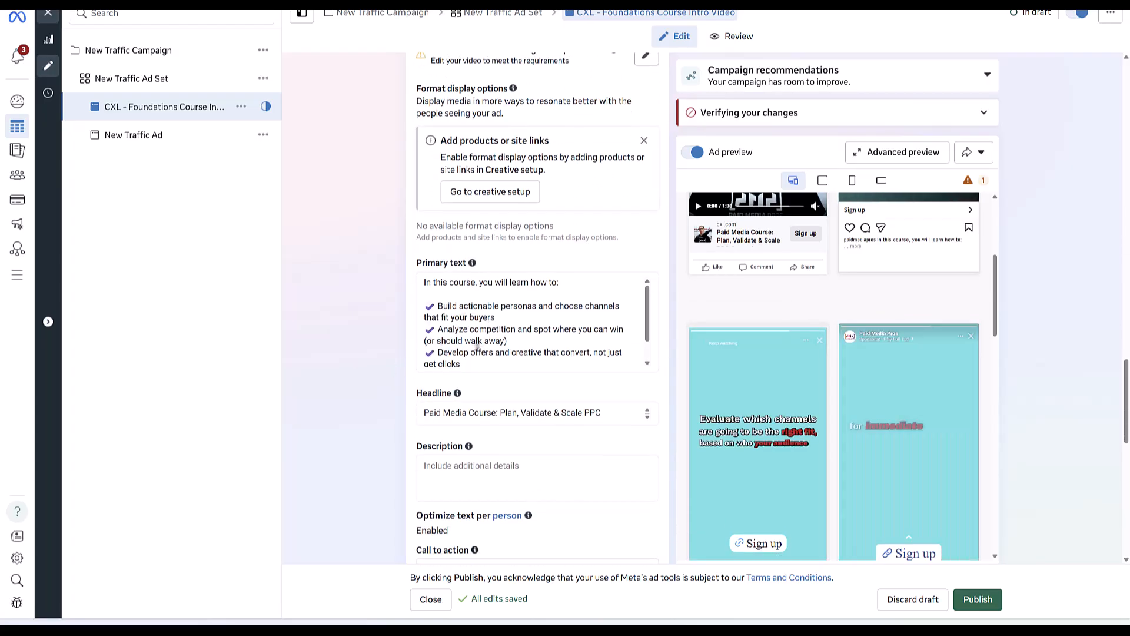
scroll(478, 348, "down", 1)
scroll(370, 379, "down", 2)
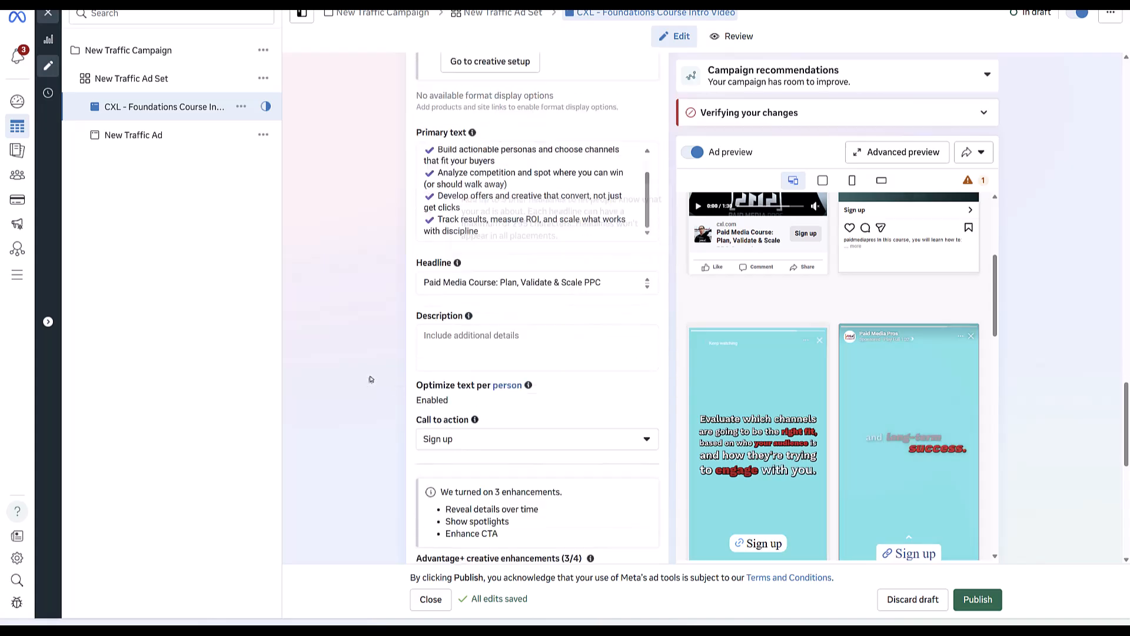
scroll(379, 339, "down", 3)
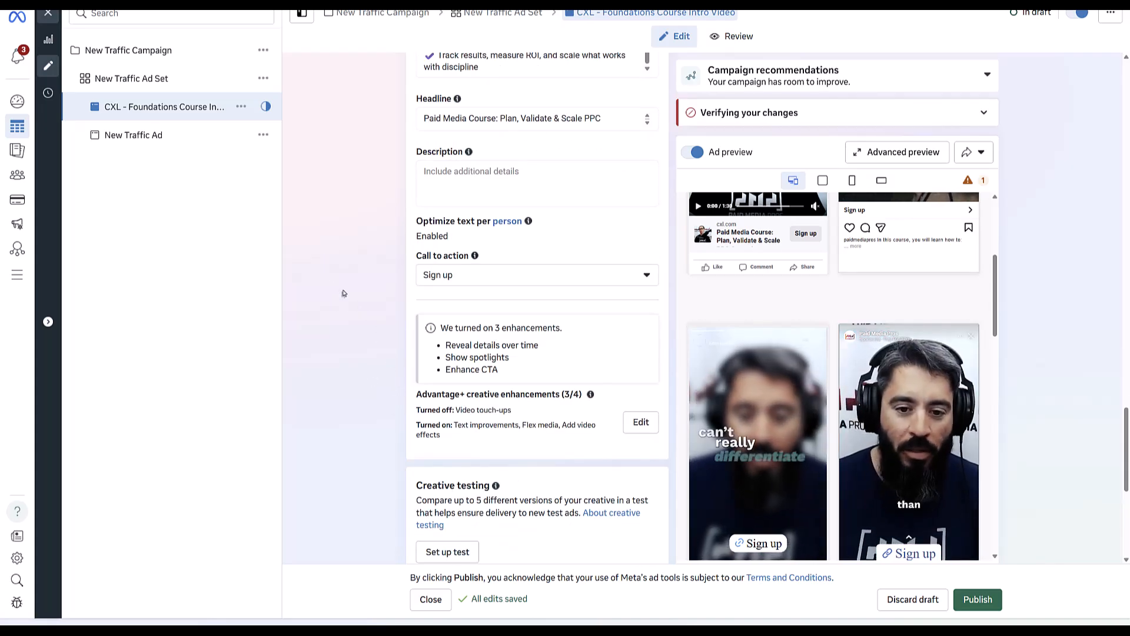
Open the Advantage+ placements of the New Traffic Ad Set for manual editing.
left_click(209, 79)
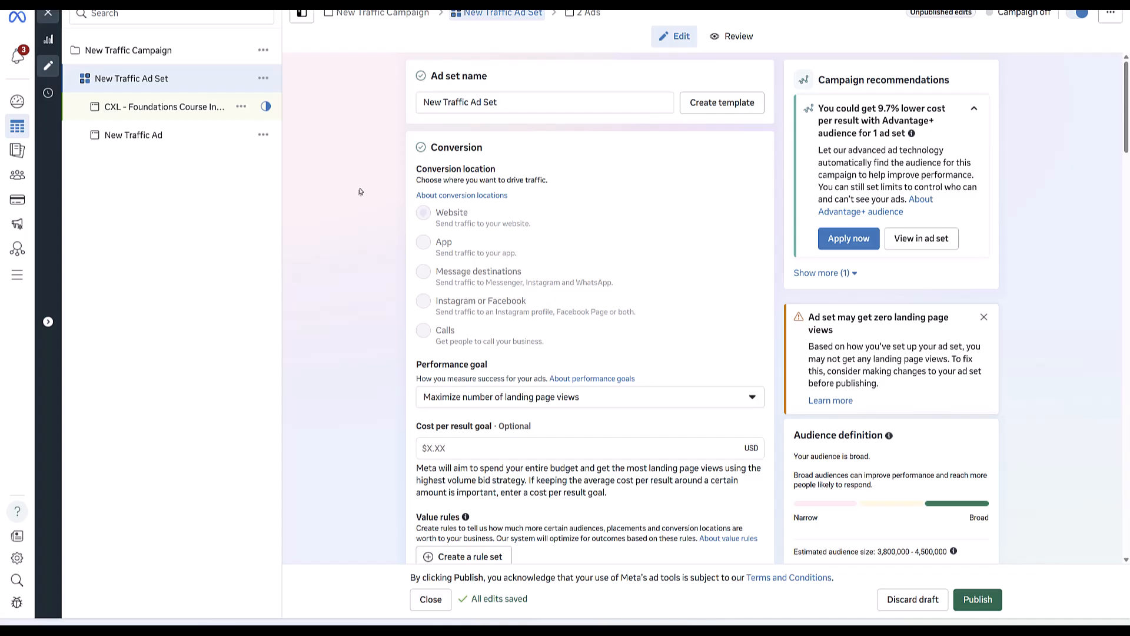
scroll(361, 191, "down", 8)
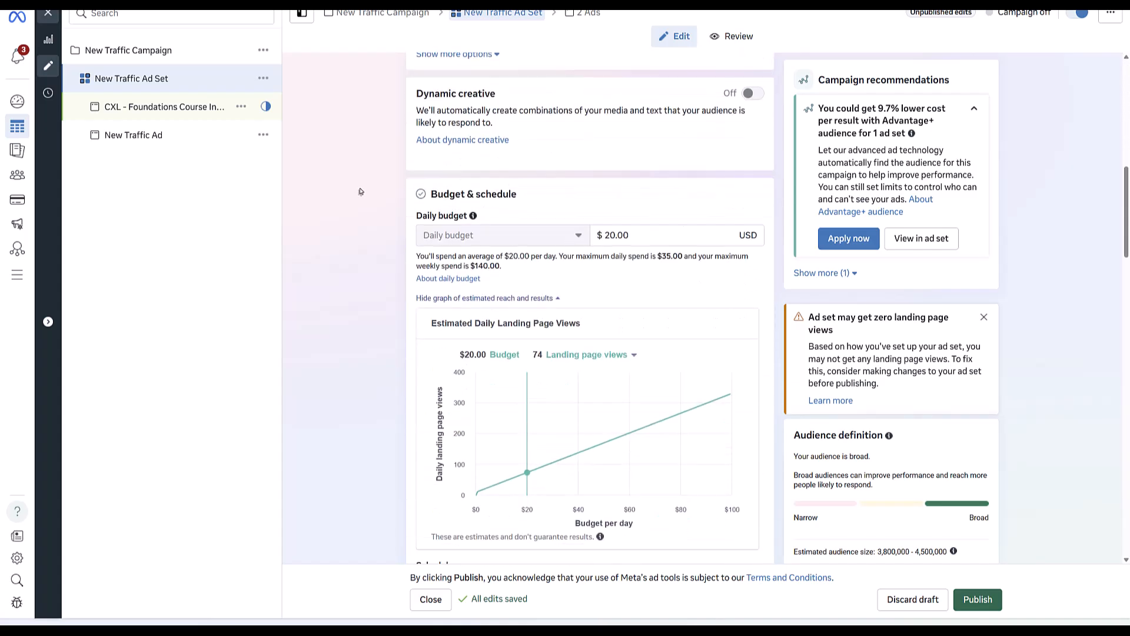
scroll(361, 191, "down", 15)
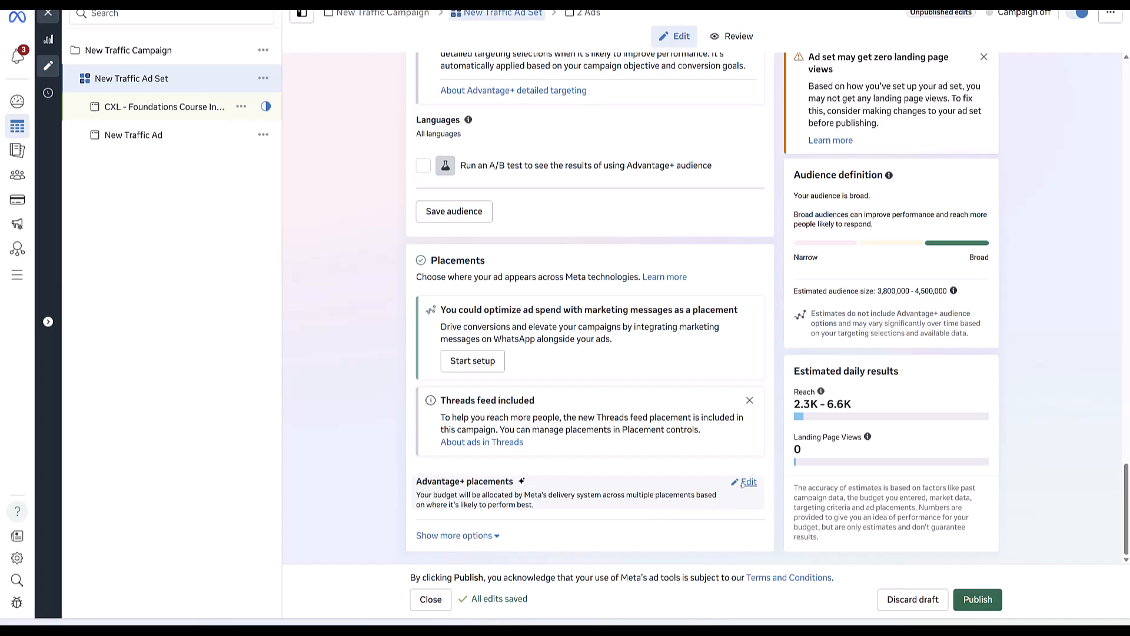
left_click(745, 485)
scroll(459, 318, "down", 4)
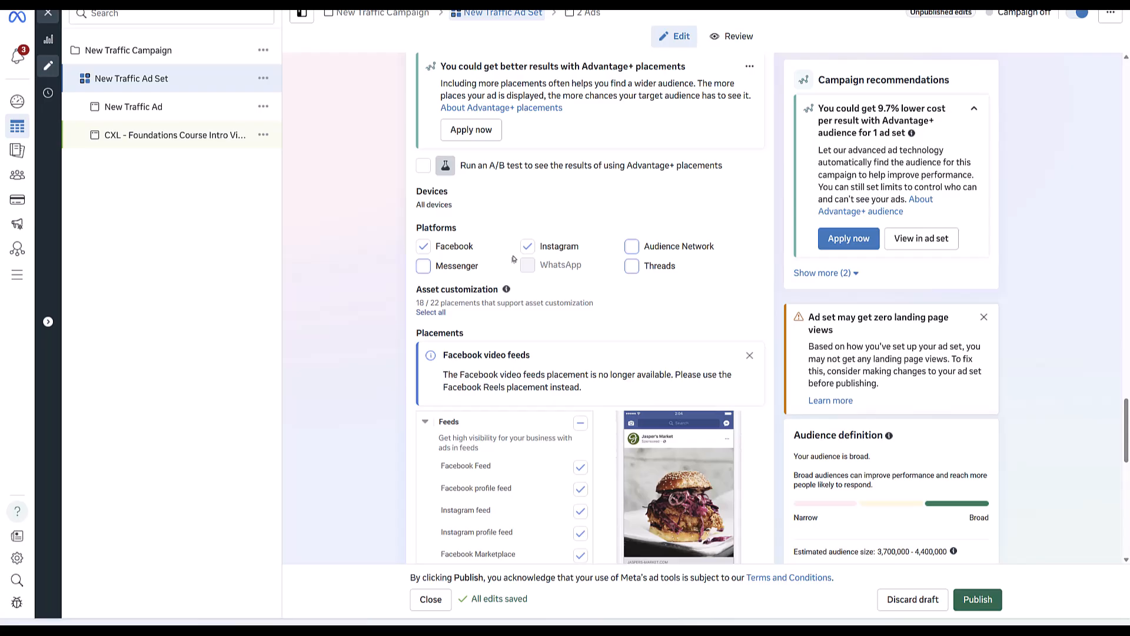
Enable the Audience Network, Threads and Messenger platforms, and exclude and re-include the Facebook right column placement.
scroll(521, 418, "down", 2)
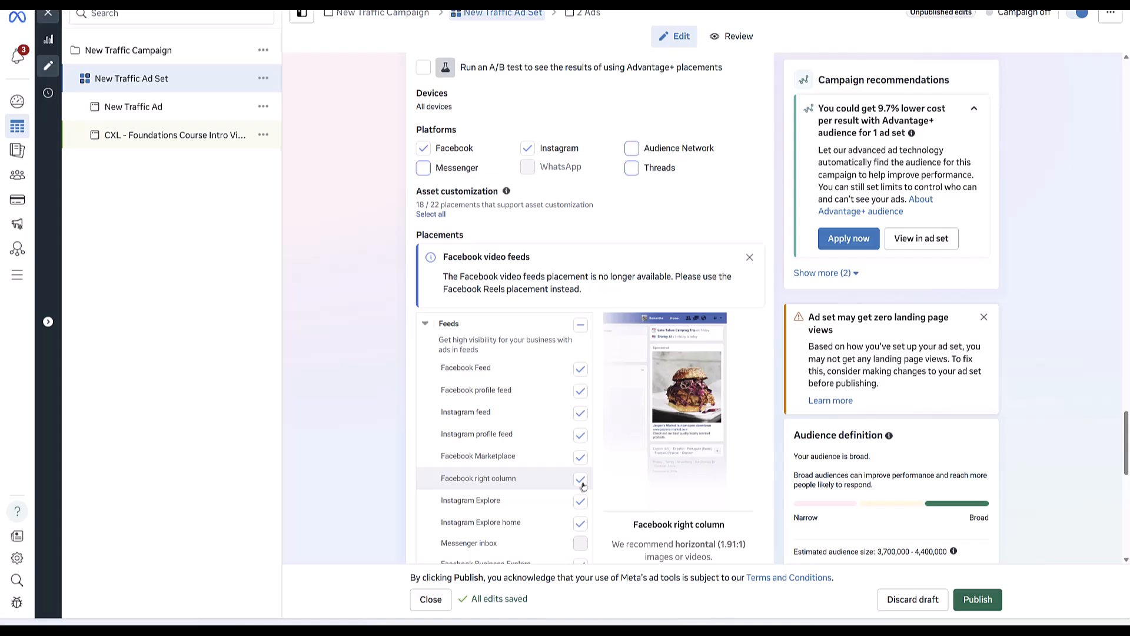
left_click(631, 148)
left_click(632, 168)
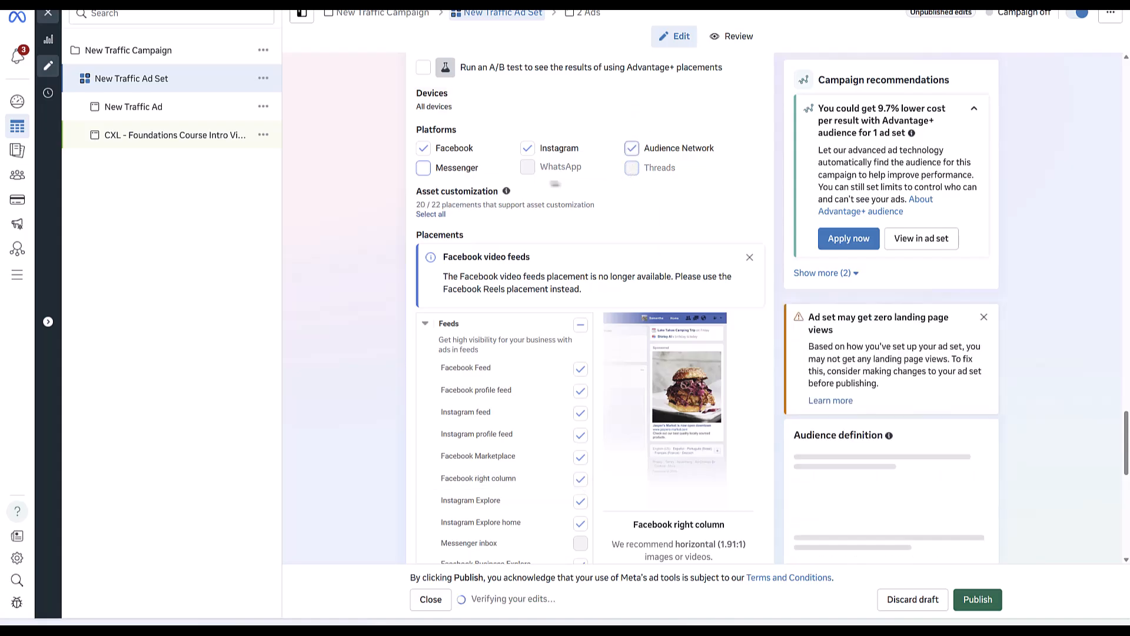
left_click(423, 169)
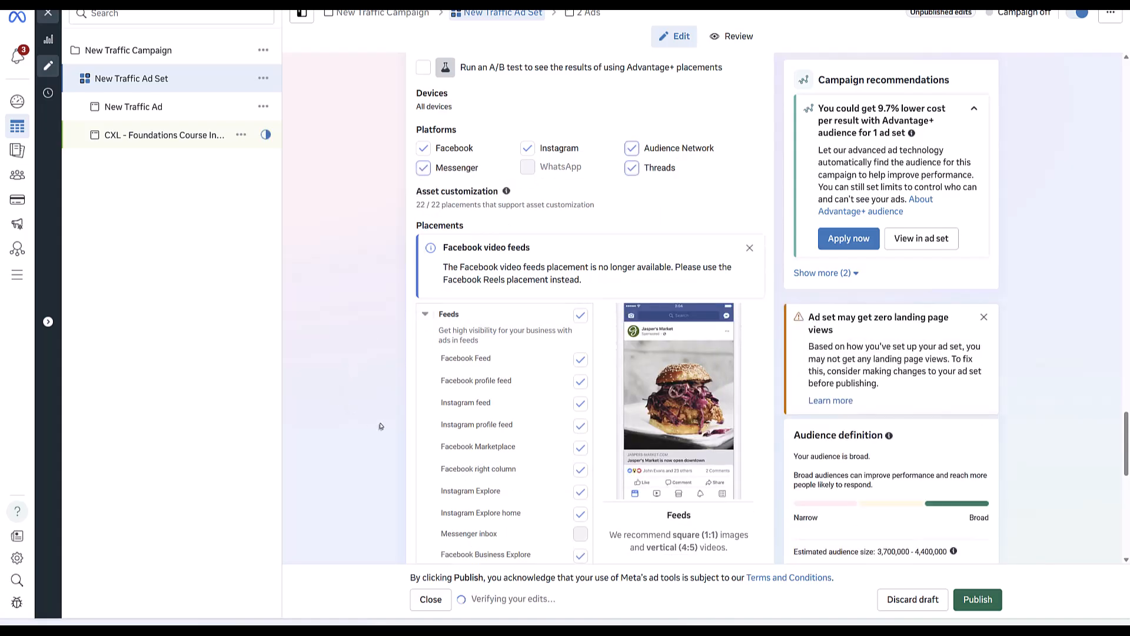
left_click(581, 469)
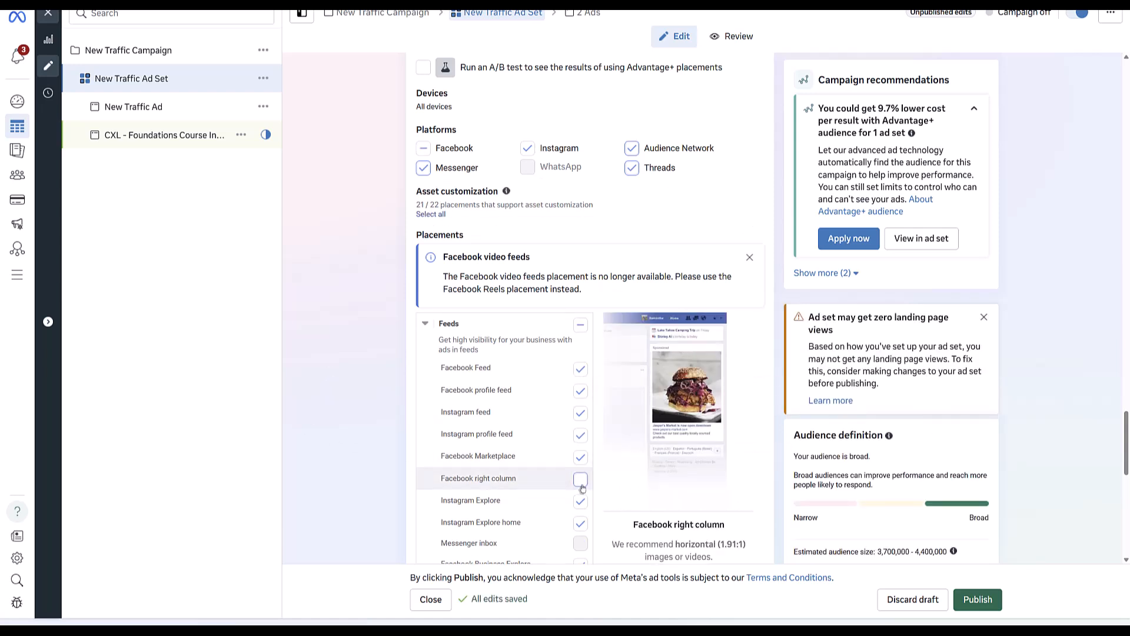
left_click(581, 485)
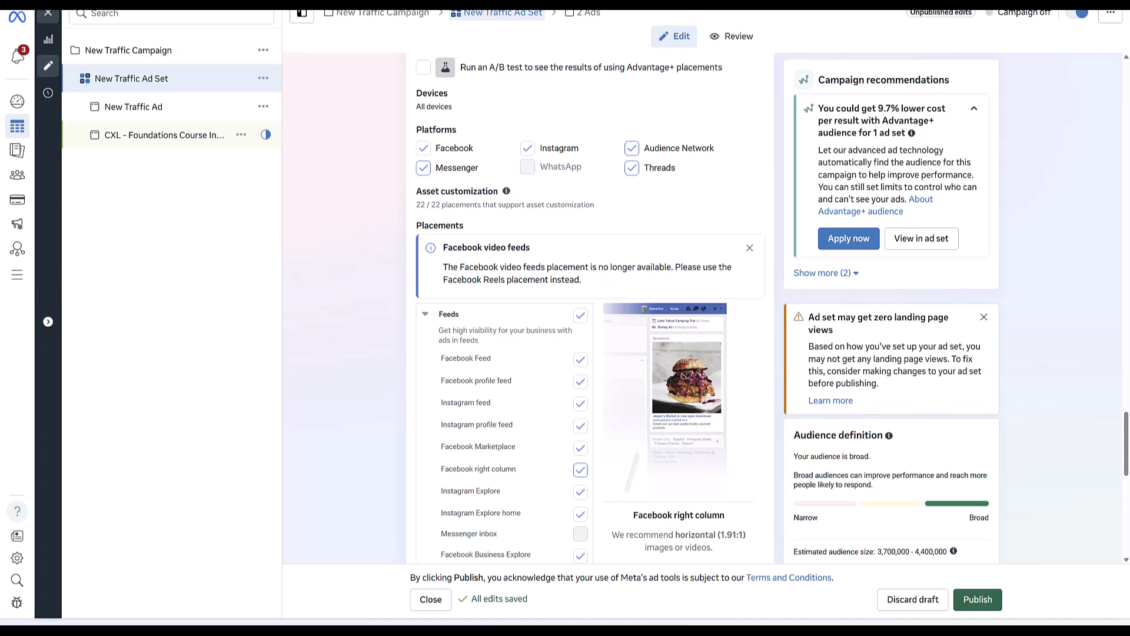
Return to the CXL Foundations ad and examine its setup and its previews across the placements.
left_click(165, 135)
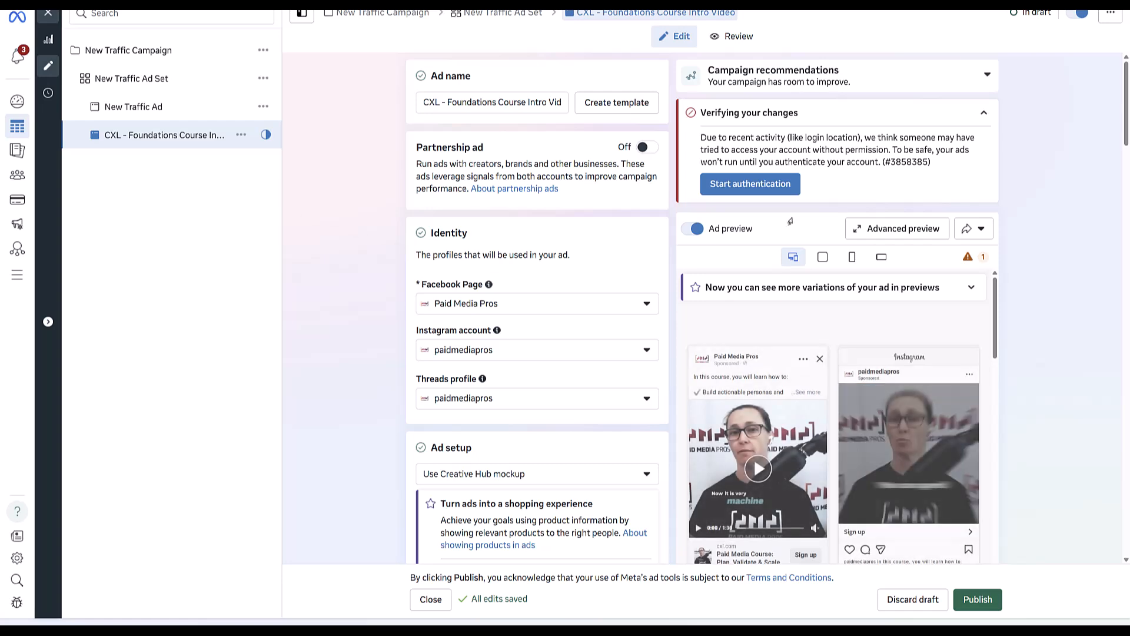
scroll(790, 235, "down", 2)
scroll(877, 268, "down", 2)
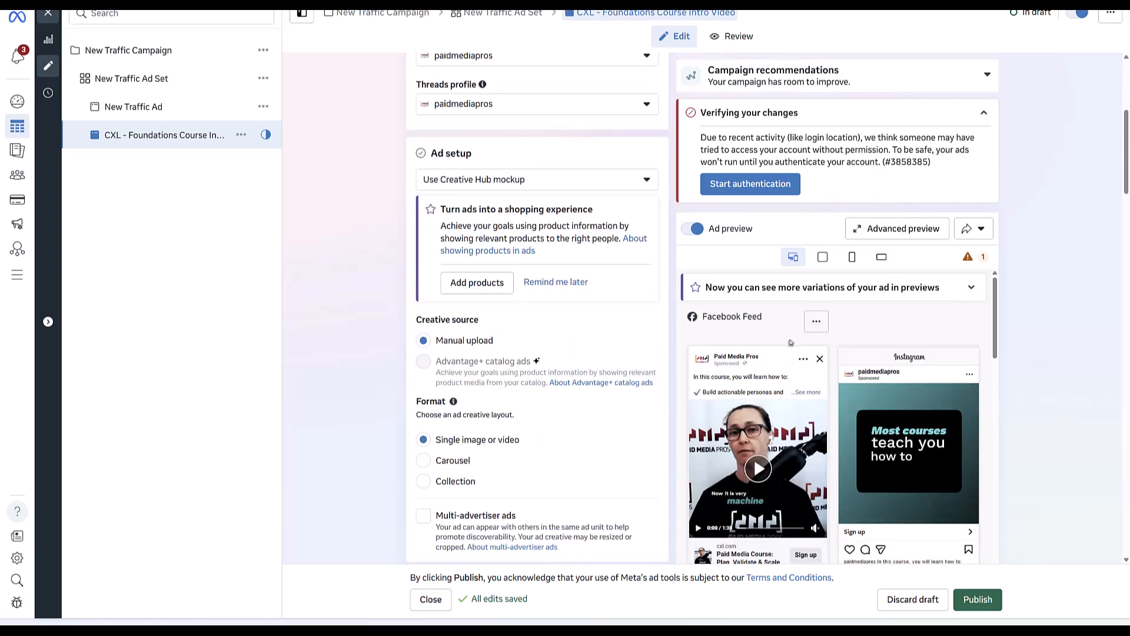
scroll(785, 347, "down", 5)
scroll(786, 346, "up", 5)
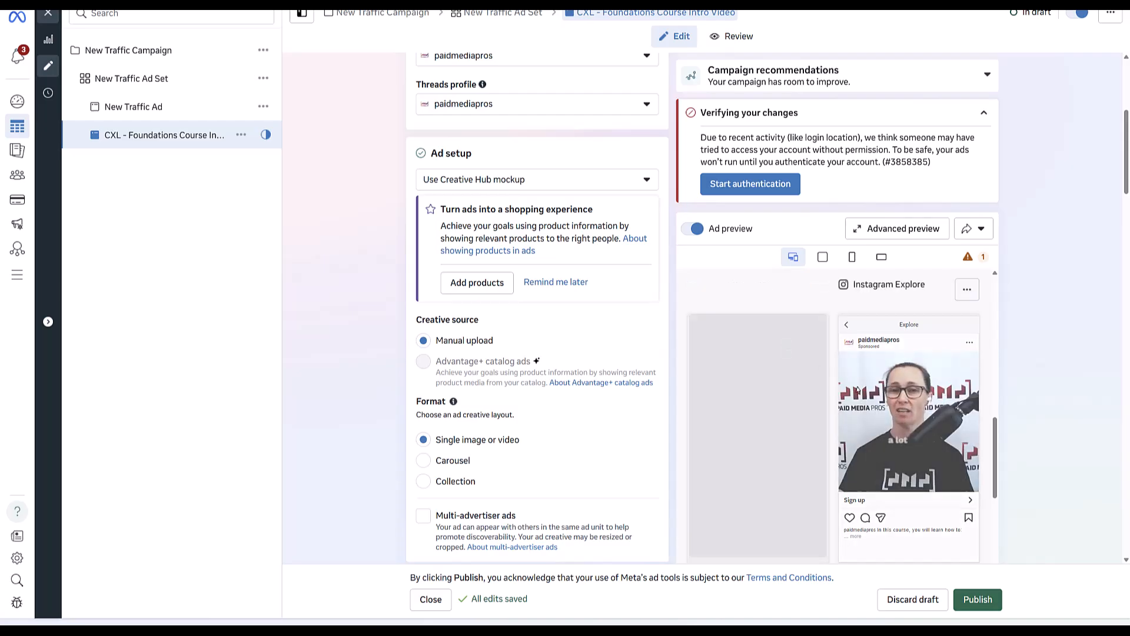